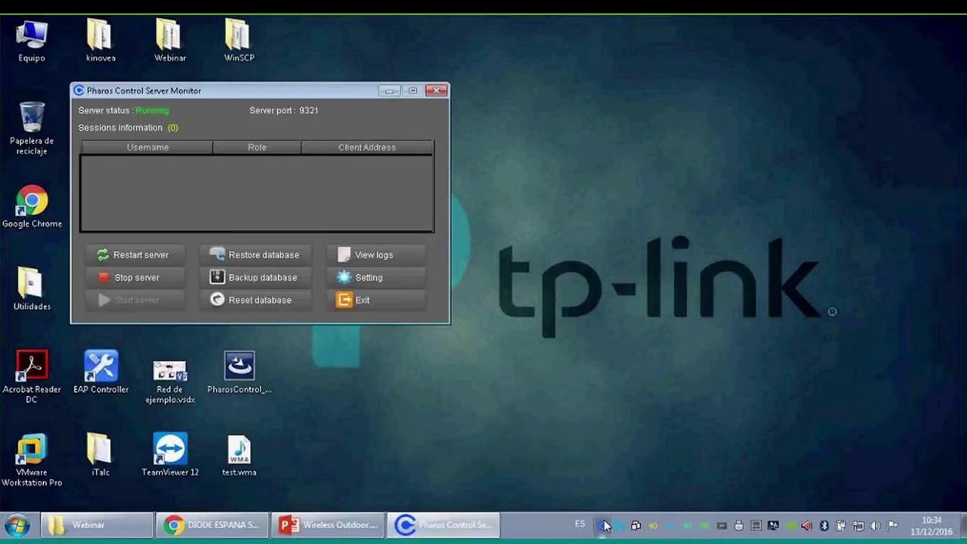
- Move the Server Monitor aside and launch Pharos Control Client via a 'pharo' Start search
left_click_drag(299, 85, 371, 98)
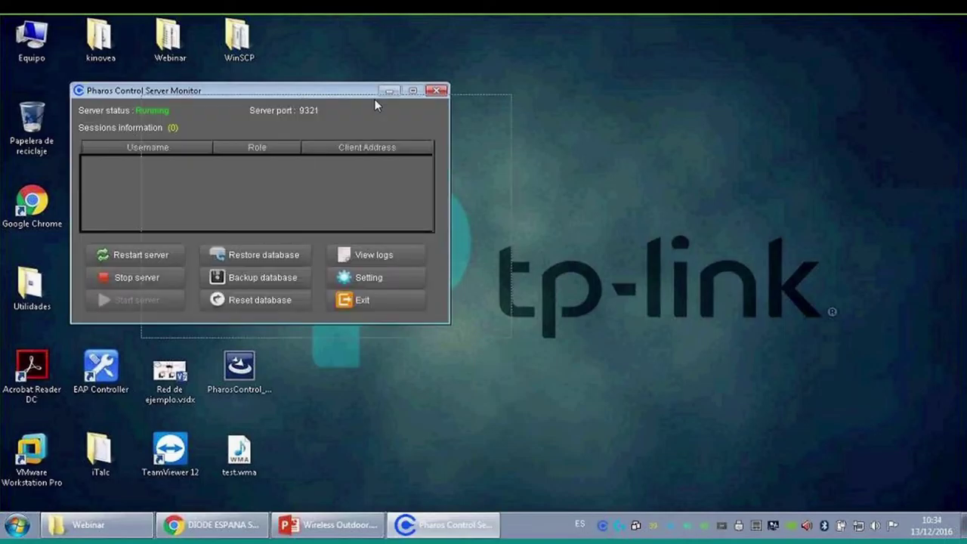
key("super")
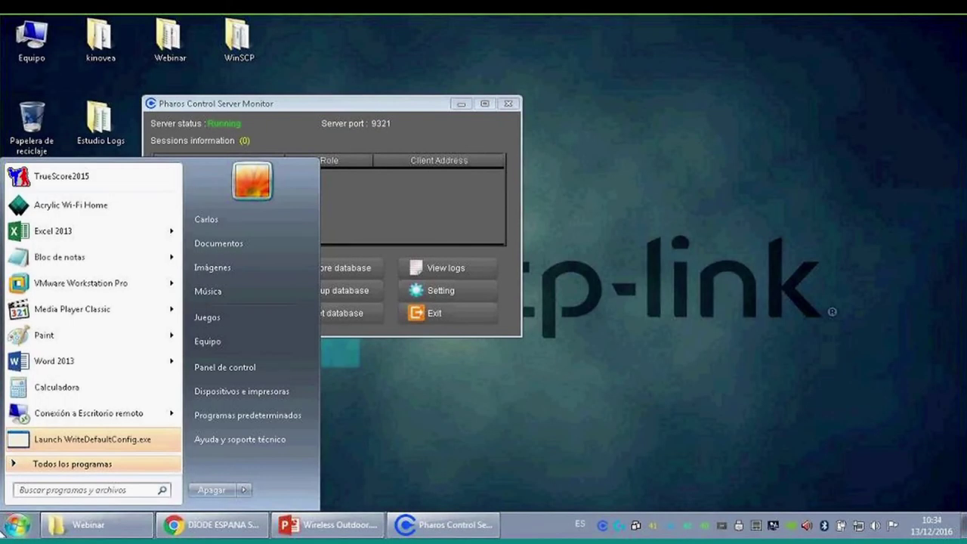
type("pharo")
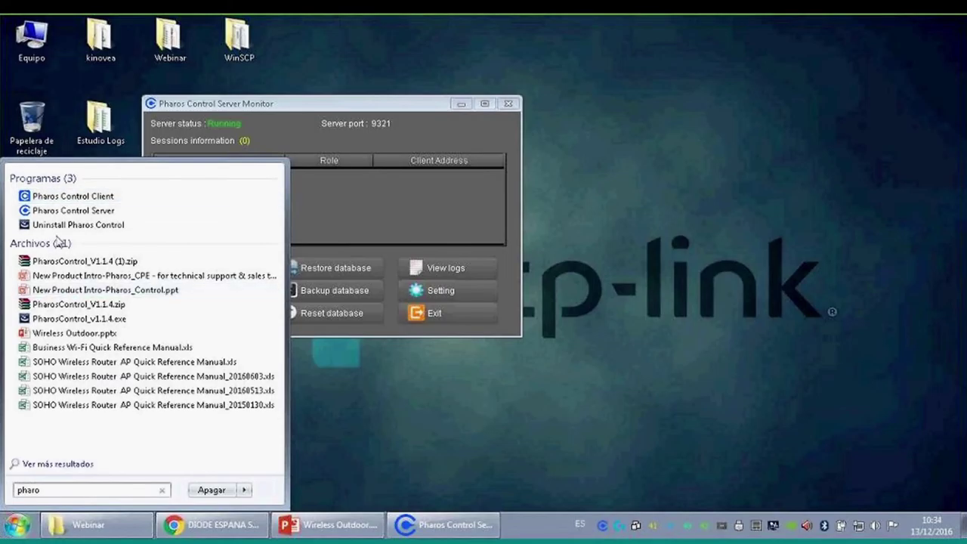
left_click(74, 211)
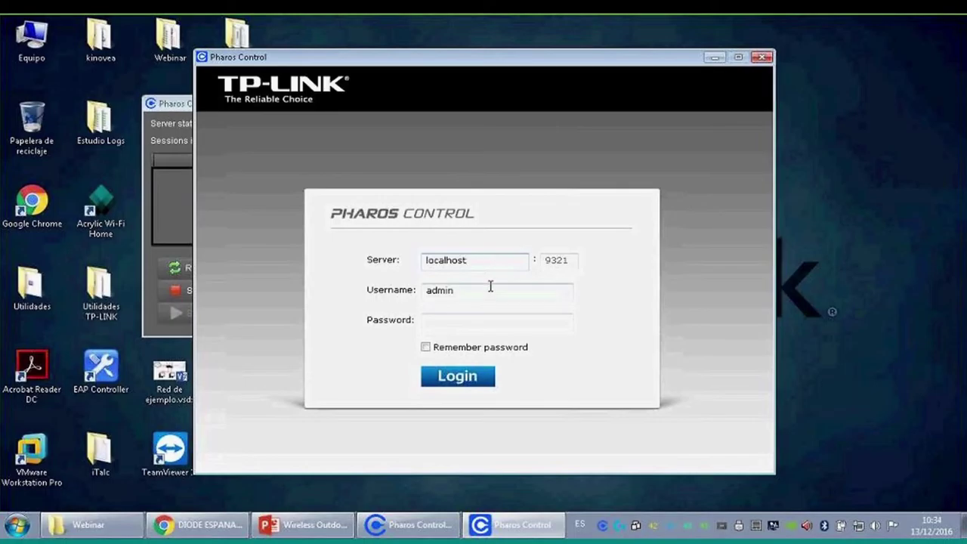
- Log in to the local server with the administrator password
left_click(482, 320)
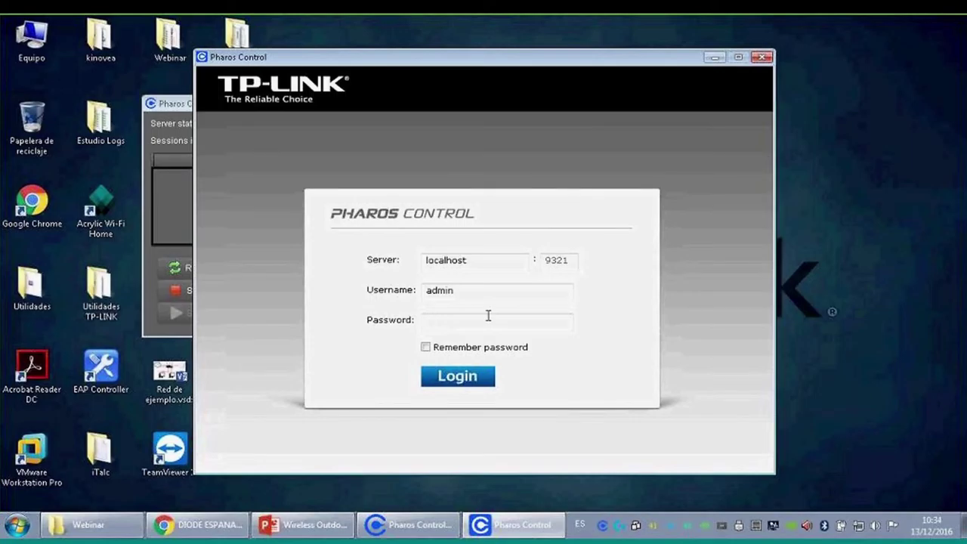
type("admin")
key("Return")
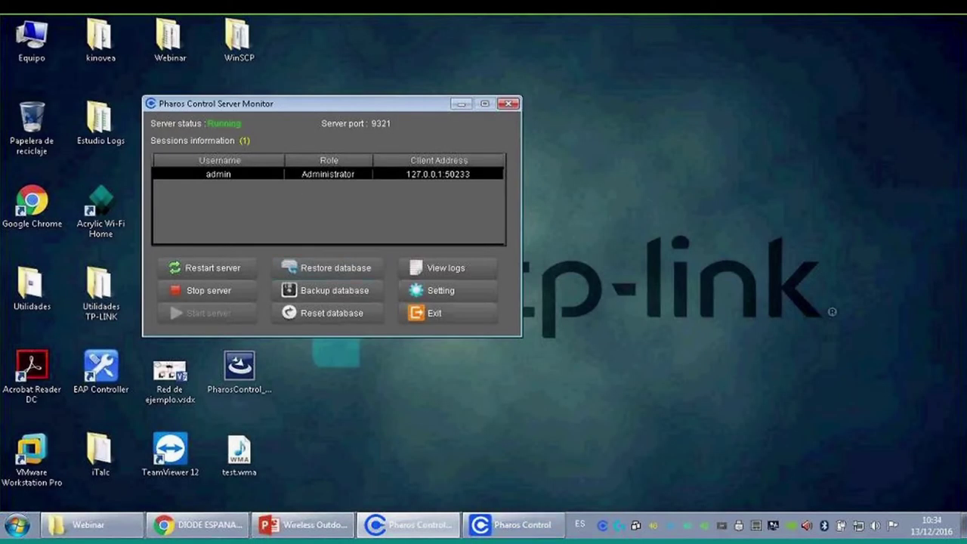
- Start managing the CPE510 access point from the Unmanaged device list
left_click(446, 525)
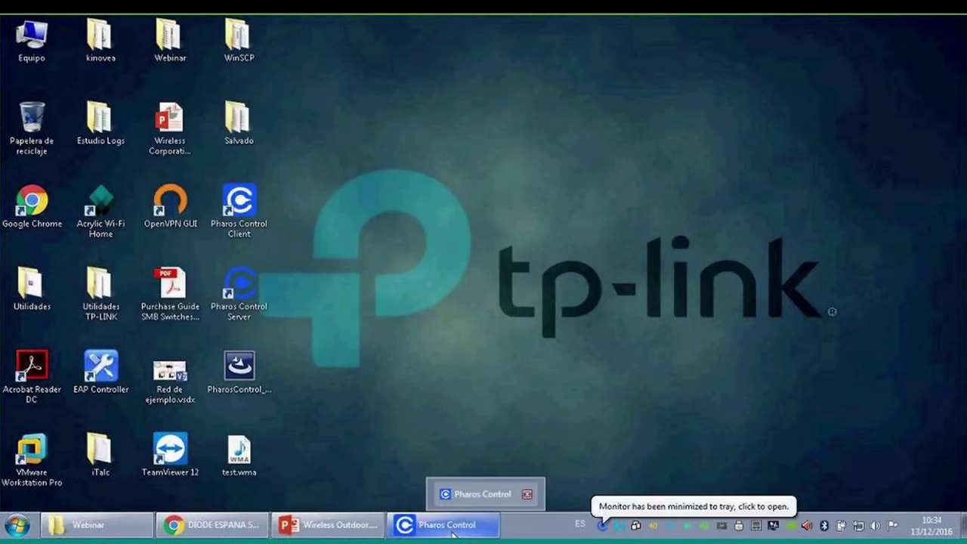
left_click(446, 524)
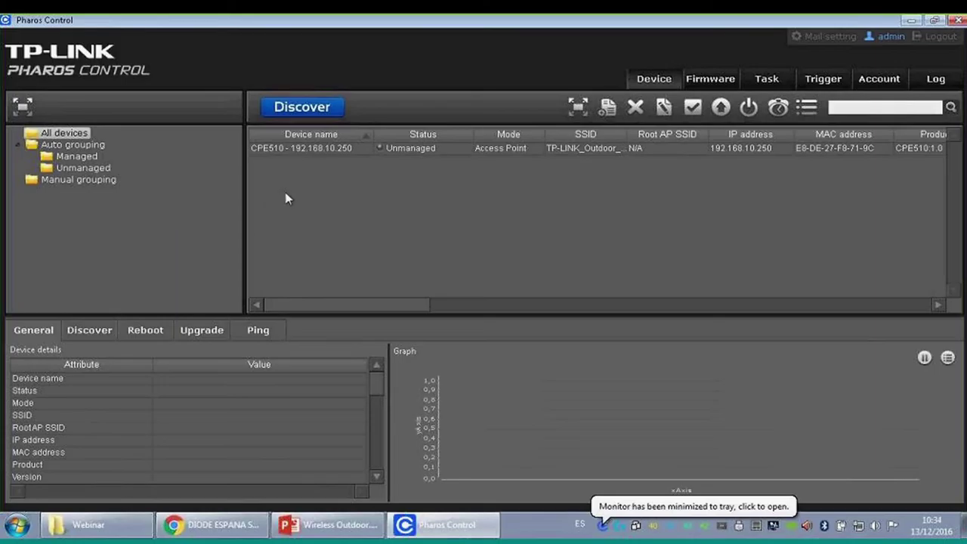
left_click(340, 151)
right_click(341, 152)
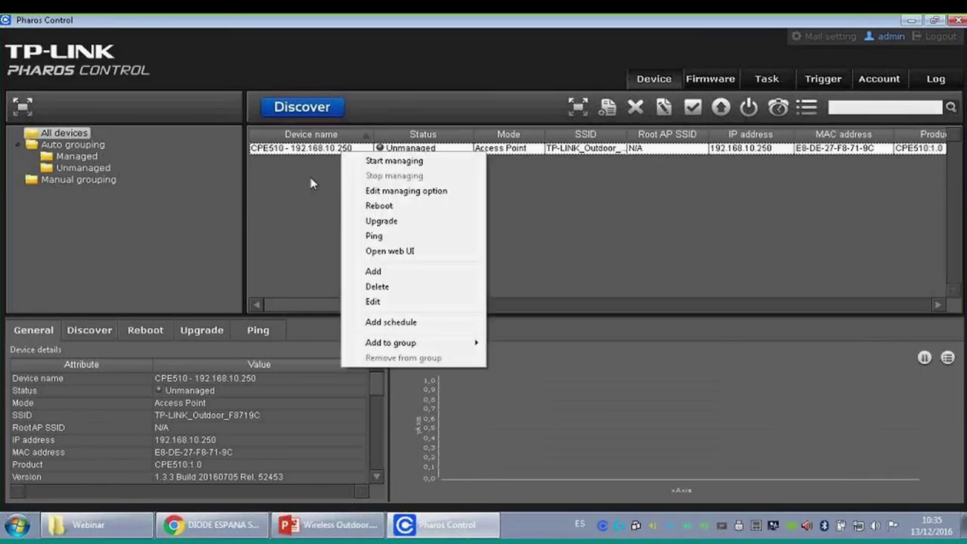
left_click(526, 180)
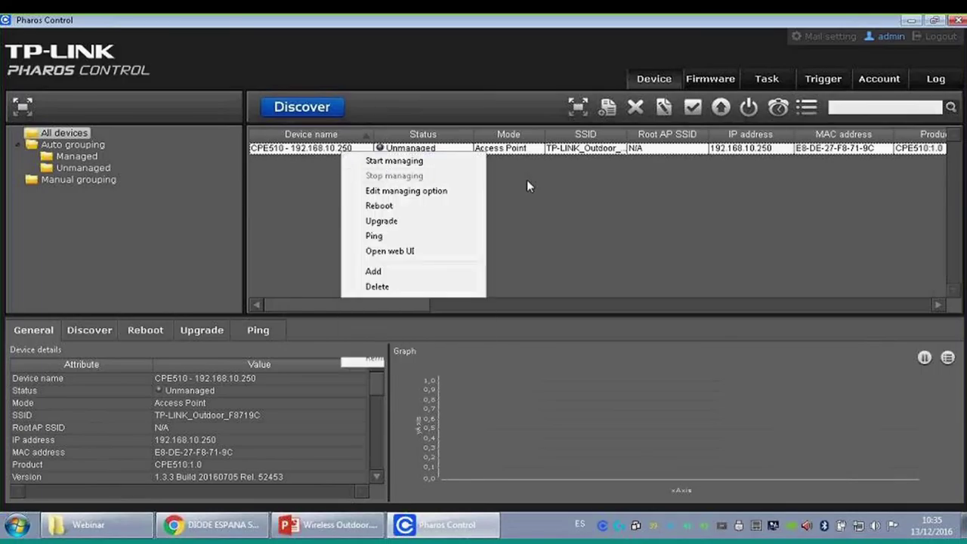
left_click(83, 168)
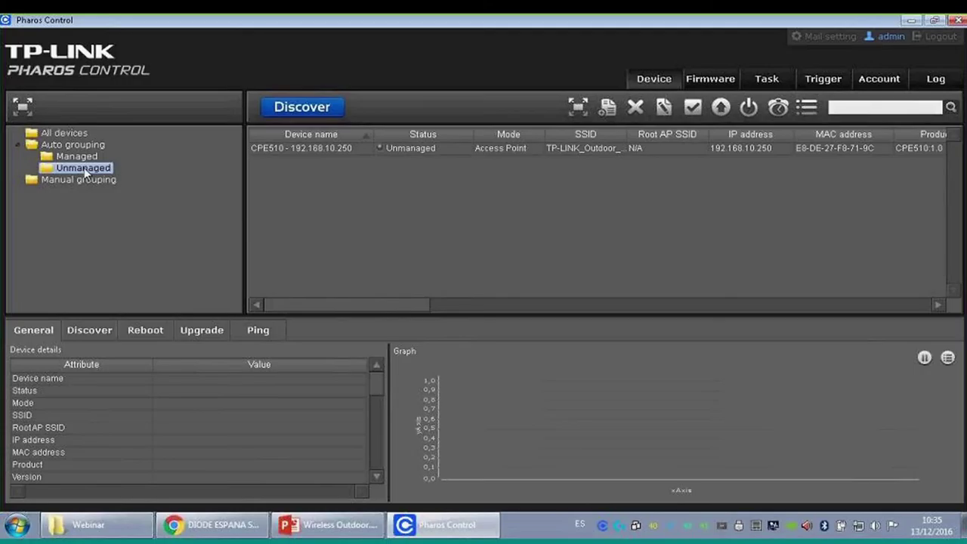
right_click(325, 150)
right_click(312, 148)
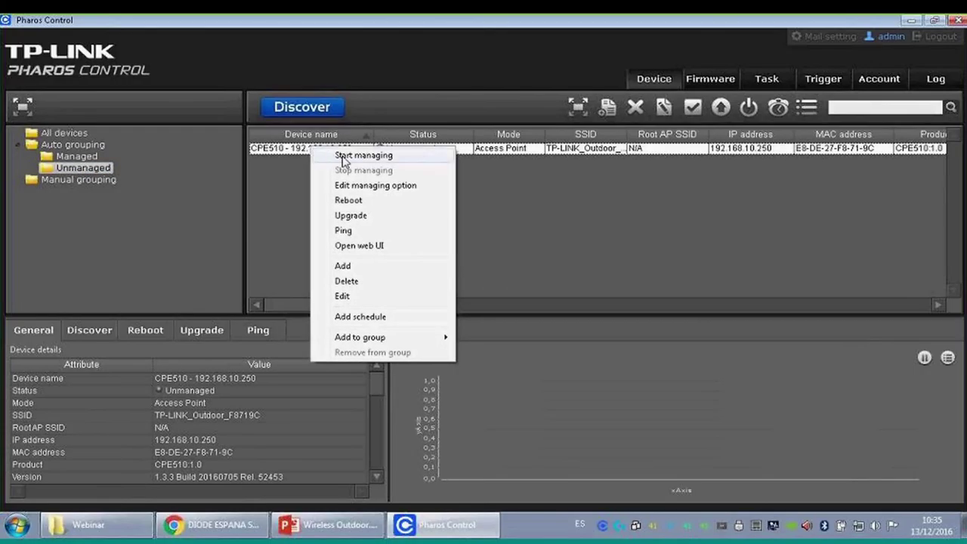
left_click(344, 157)
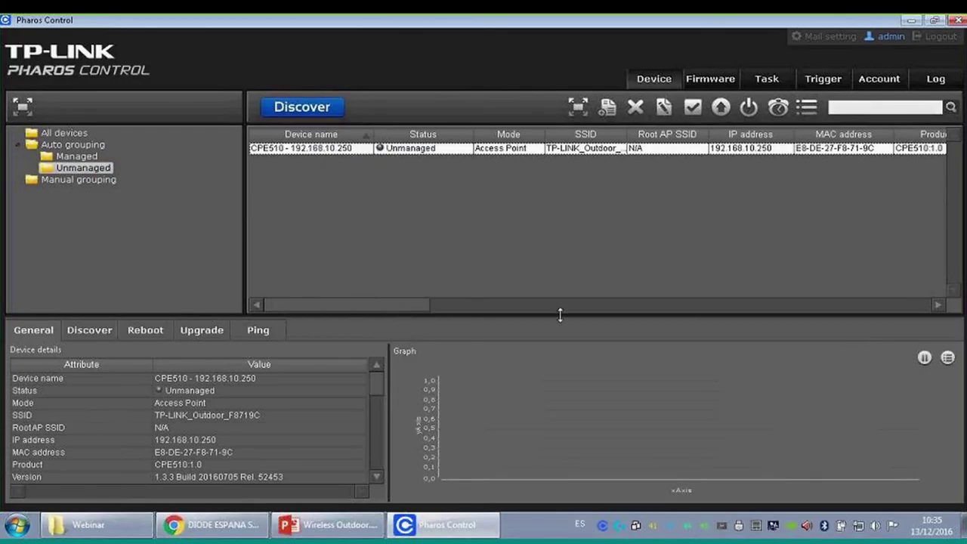
- Browse the Managed, Unmanaged and Manual grouping lists to check the CPE510's group
left_click(84, 179)
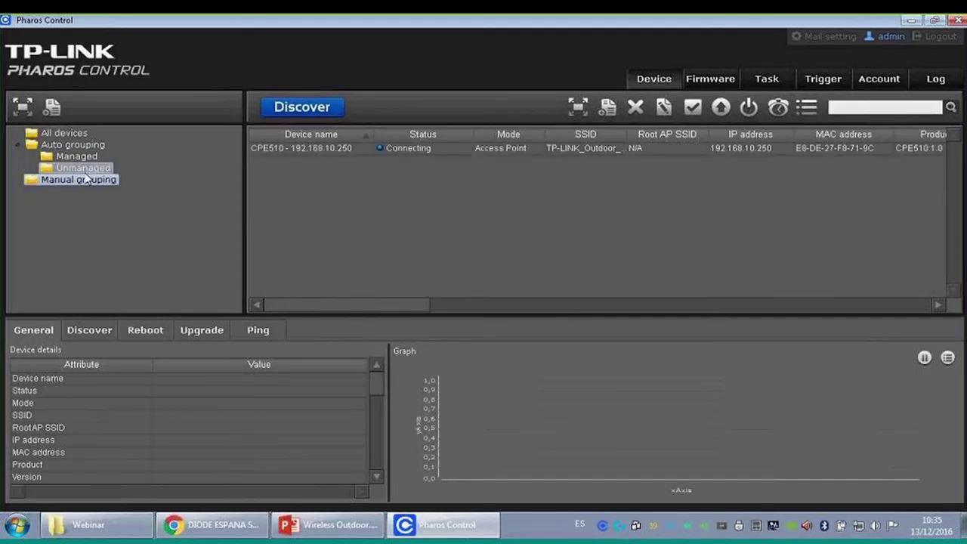
left_click(84, 171)
key("Up")
key("Down")
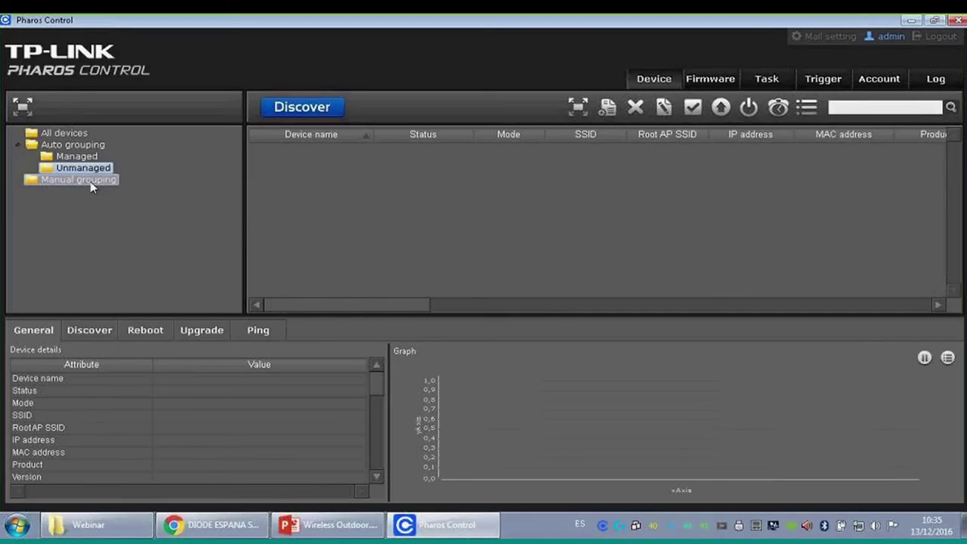
left_click(92, 181)
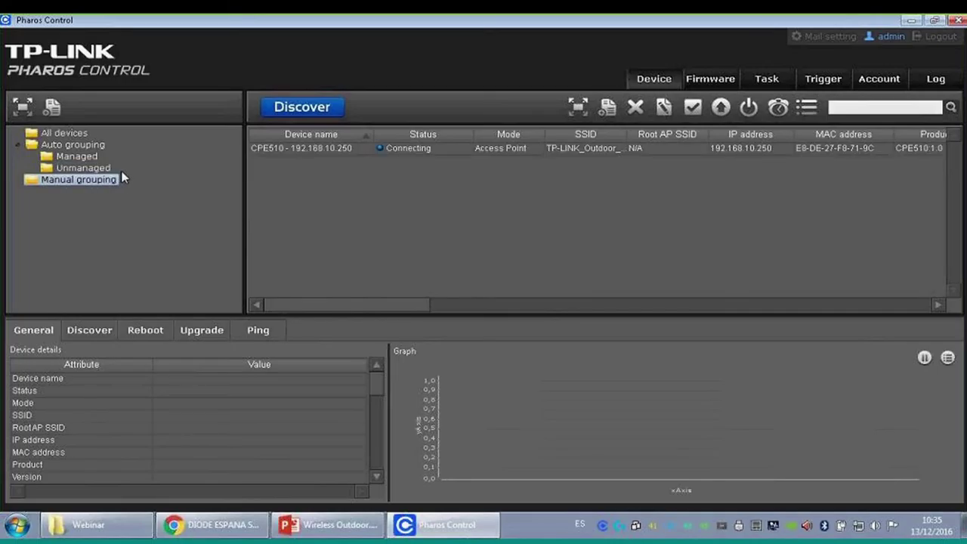
key("Up")
key("Up")
key("Down")
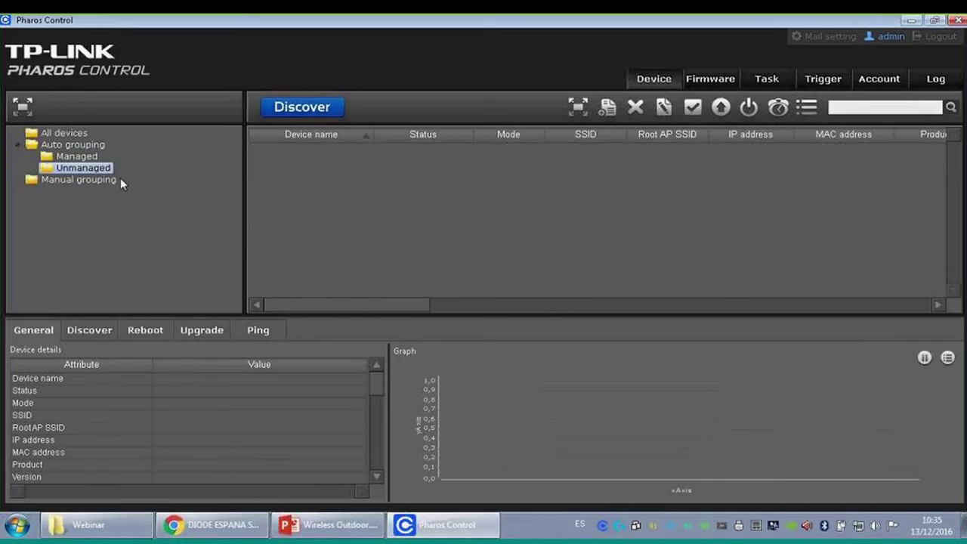
key("Down")
right_click(323, 148)
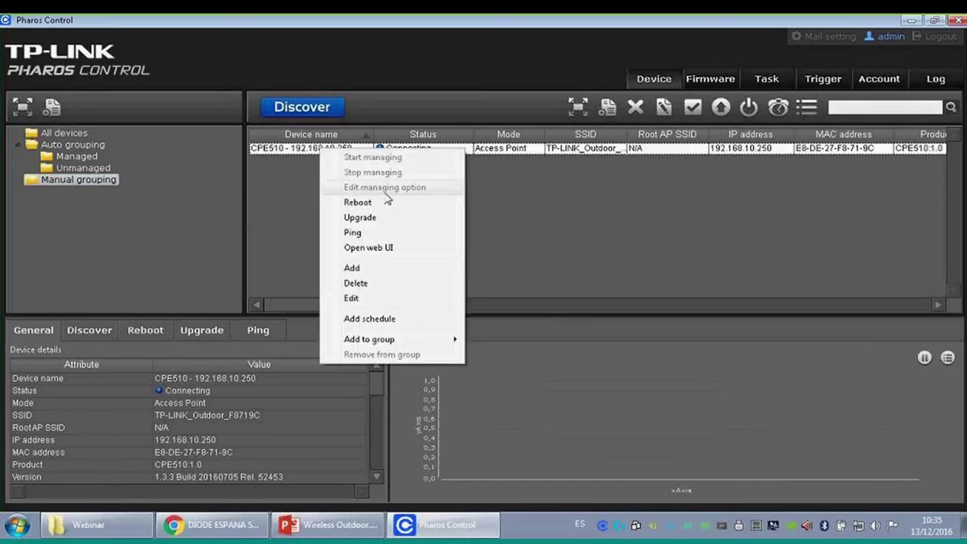
left_click(293, 183)
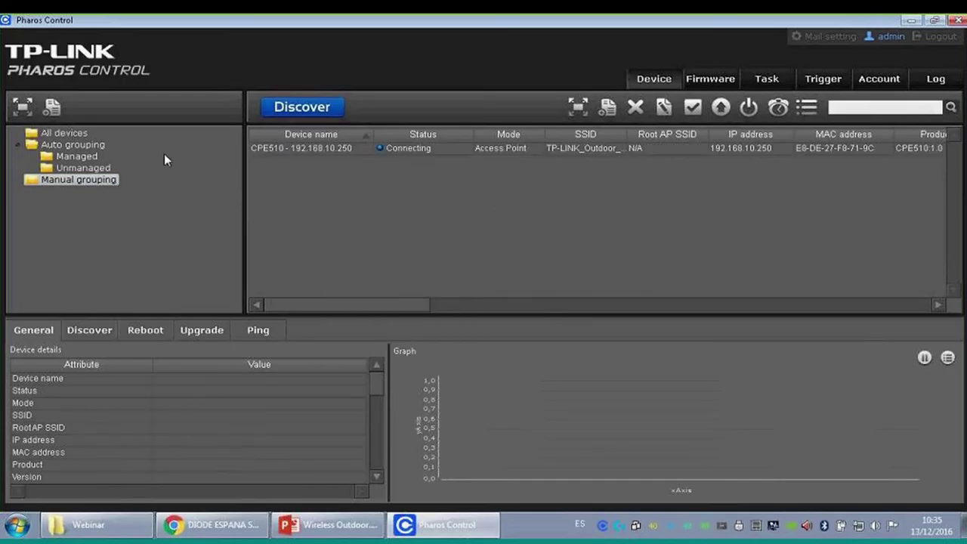
- Open the Add device form from the Manual grouping device list
left_click(109, 167)
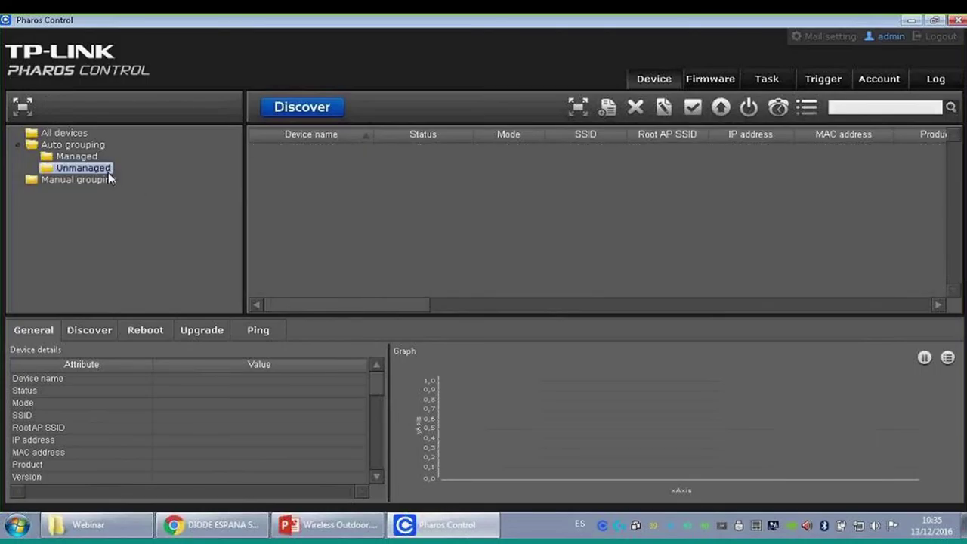
left_click(110, 180)
right_click(277, 152)
right_click(273, 148)
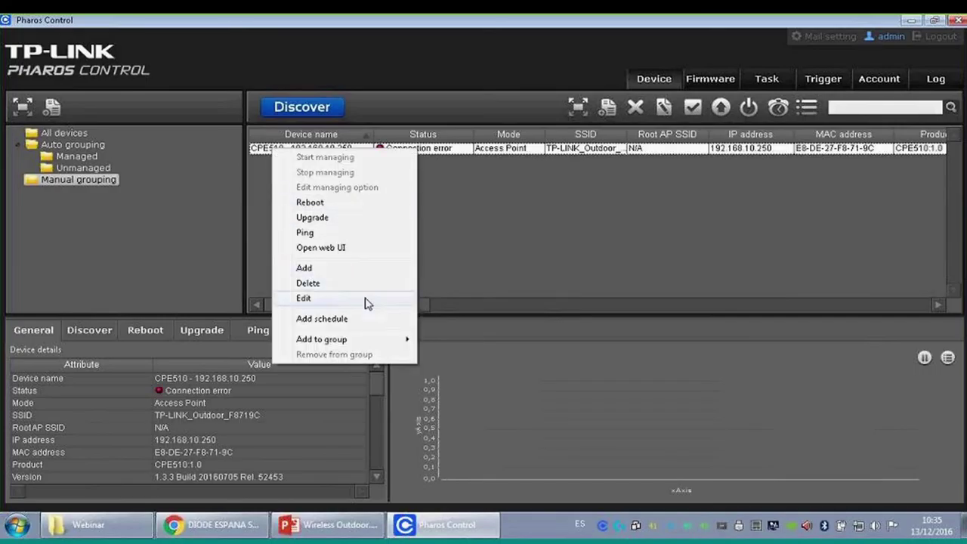
left_click(345, 269)
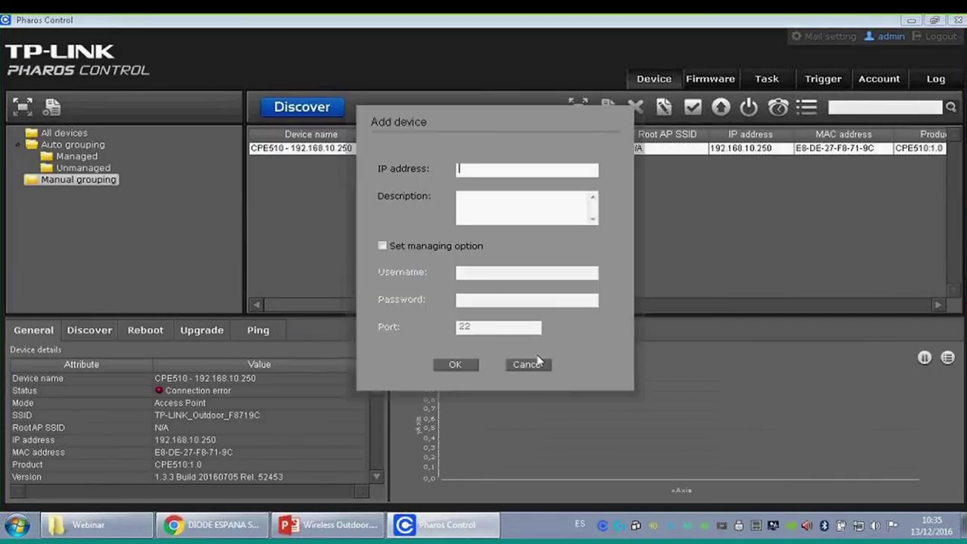
- Cancel the Add device form and replace the CPE510's managing password
left_click(527, 364)
right_click(350, 150)
left_click(143, 184)
left_click(98, 168)
left_click(102, 180)
right_click(309, 143)
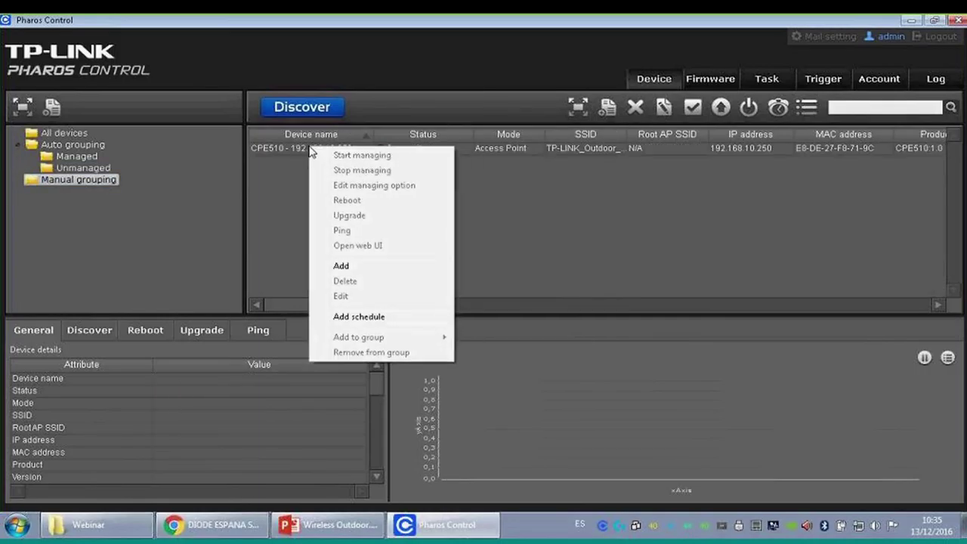
left_click(310, 148)
right_click(304, 148)
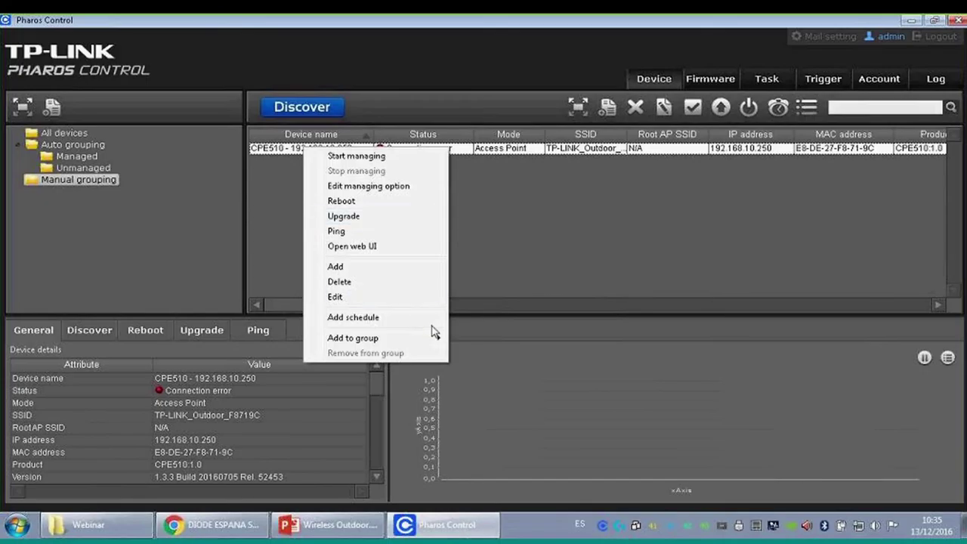
left_click(392, 193)
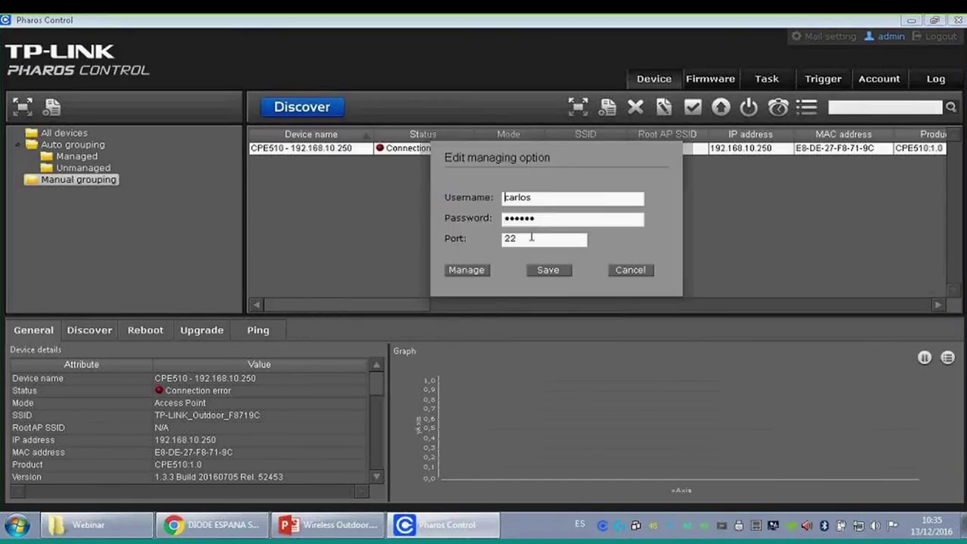
left_click_drag(553, 217, 443, 202)
type("******")
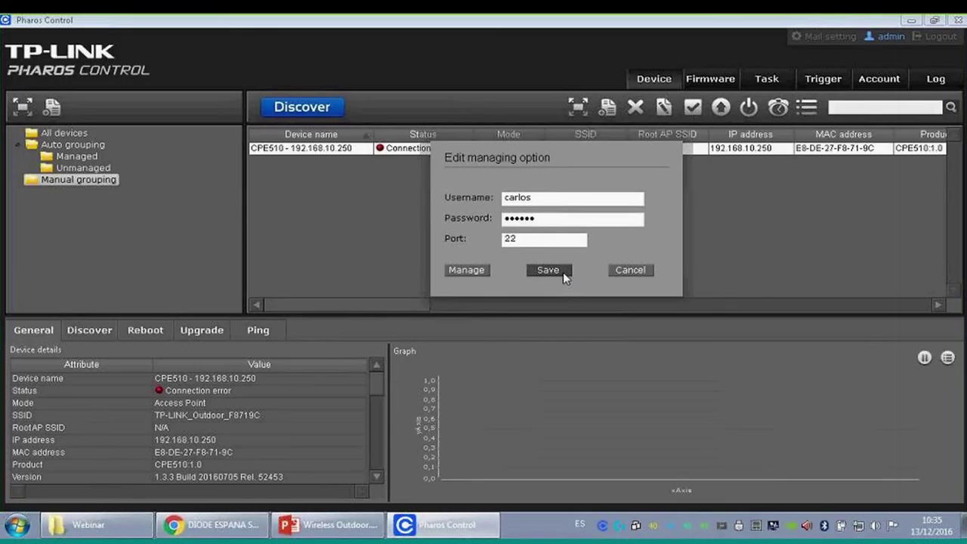
left_click(475, 272)
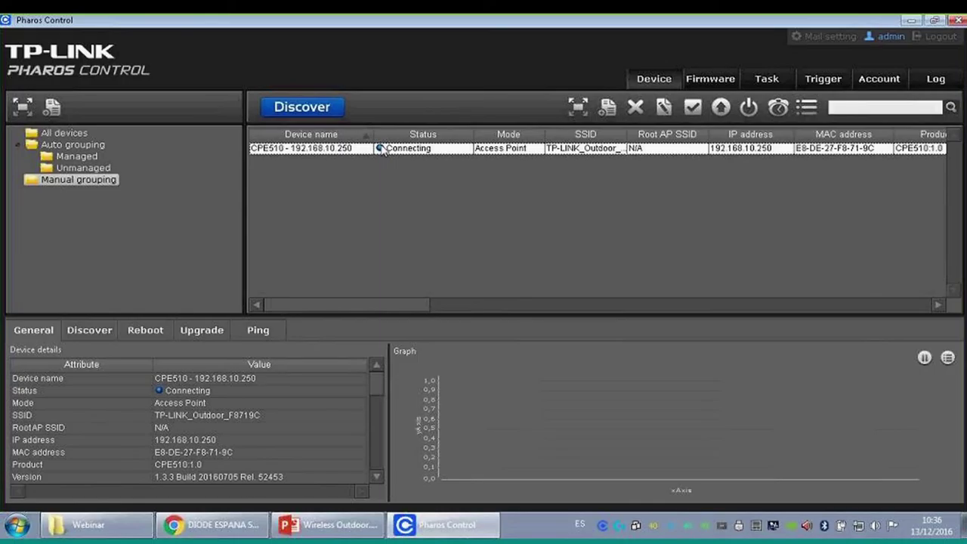
- Update the CPE510's managing credentials with the device username and password
left_click(106, 171)
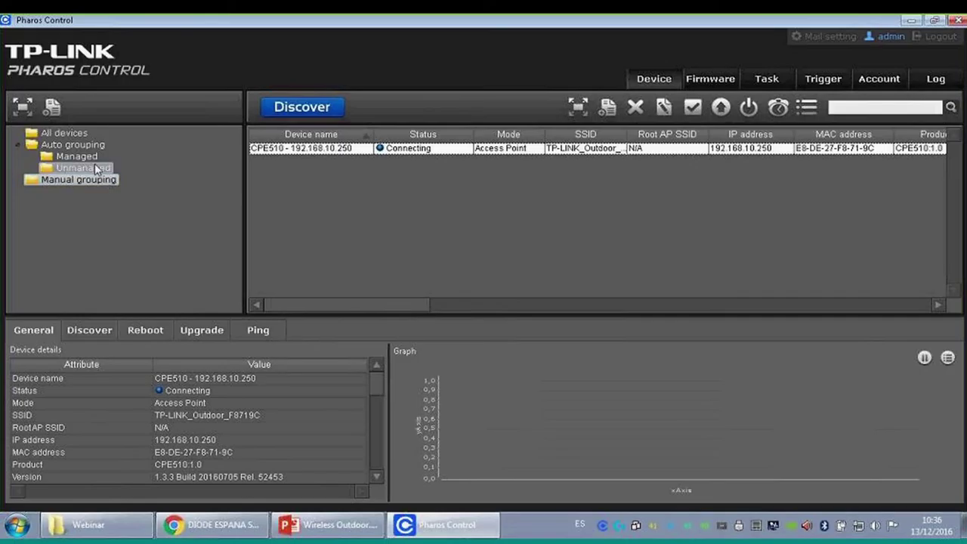
left_click(92, 159)
left_click(88, 167)
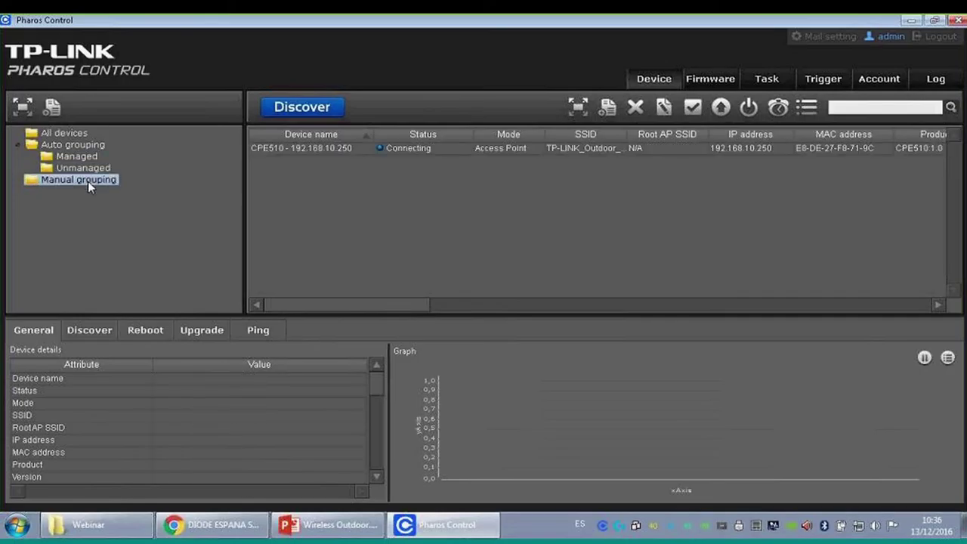
left_click(91, 182)
left_click(308, 148)
right_click(308, 149)
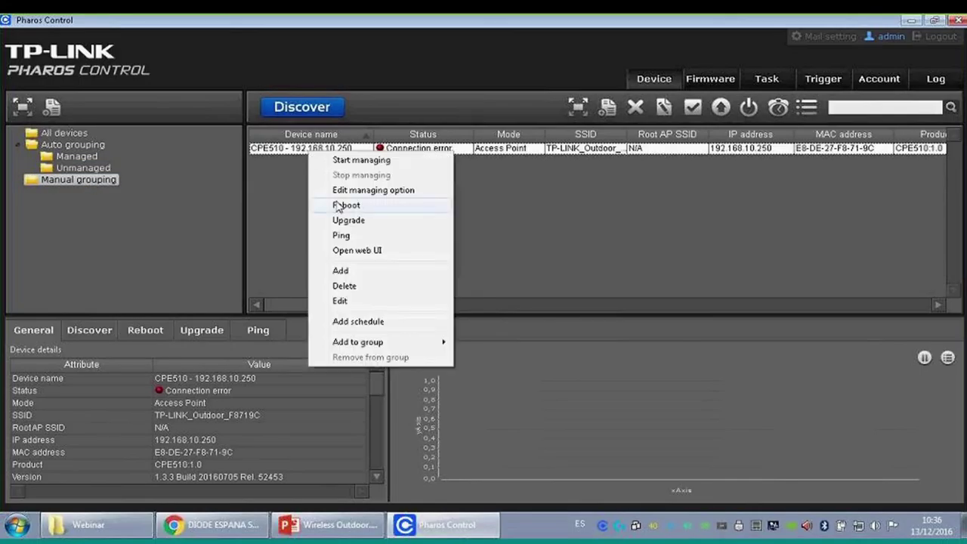
left_click(398, 190)
left_click_drag(556, 222, 499, 223)
left_click_drag(552, 197, 457, 209)
type("carlos")
key("Tab")
type("123456")
left_click(549, 270)
- Submit Manage in the CPE510's managing options, then glance at the Discover tab
right_click(427, 148)
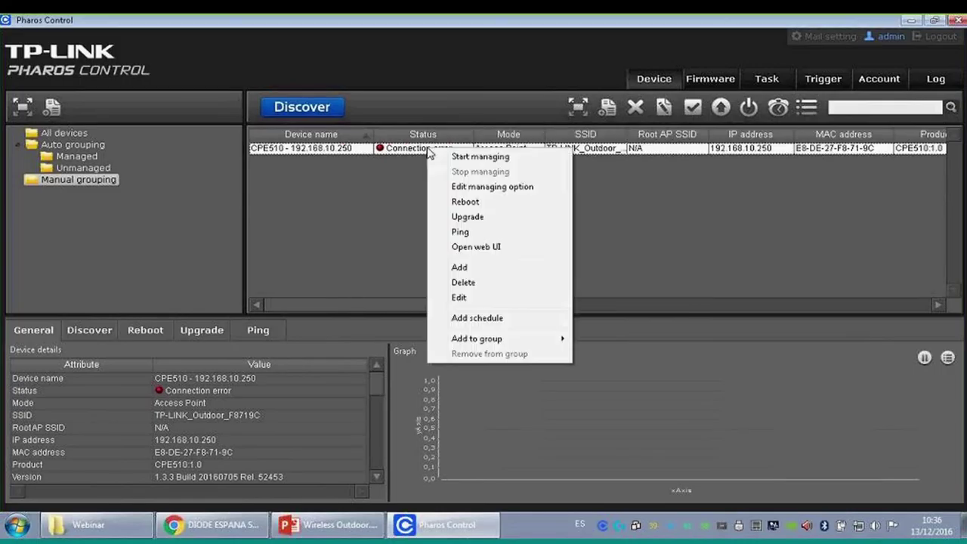
left_click(487, 193)
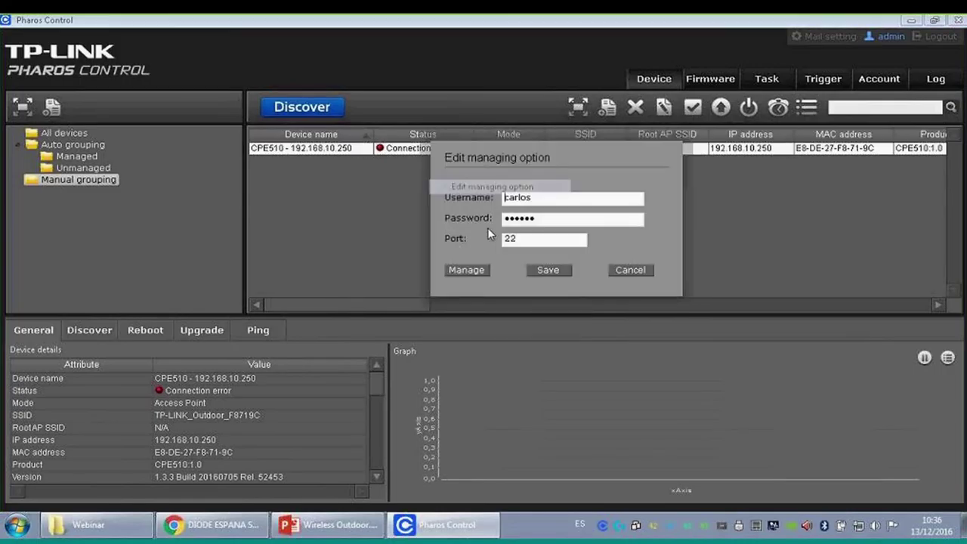
left_click(479, 272)
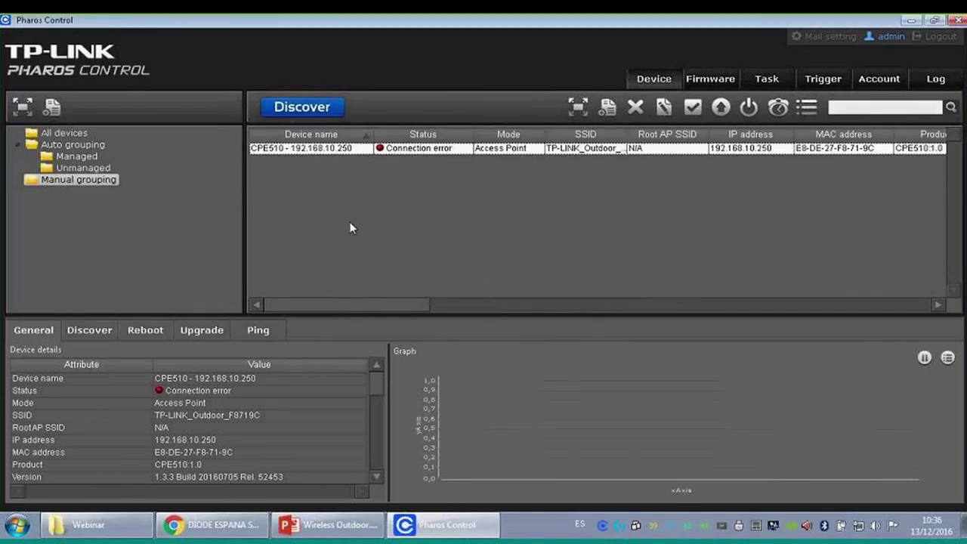
right_click(325, 149)
left_click(371, 159)
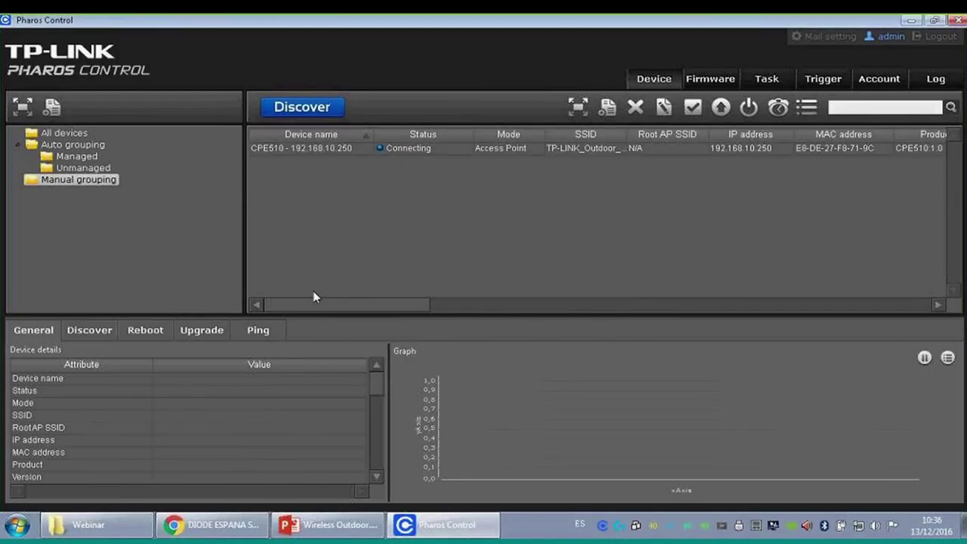
left_click(79, 332)
left_click(39, 325)
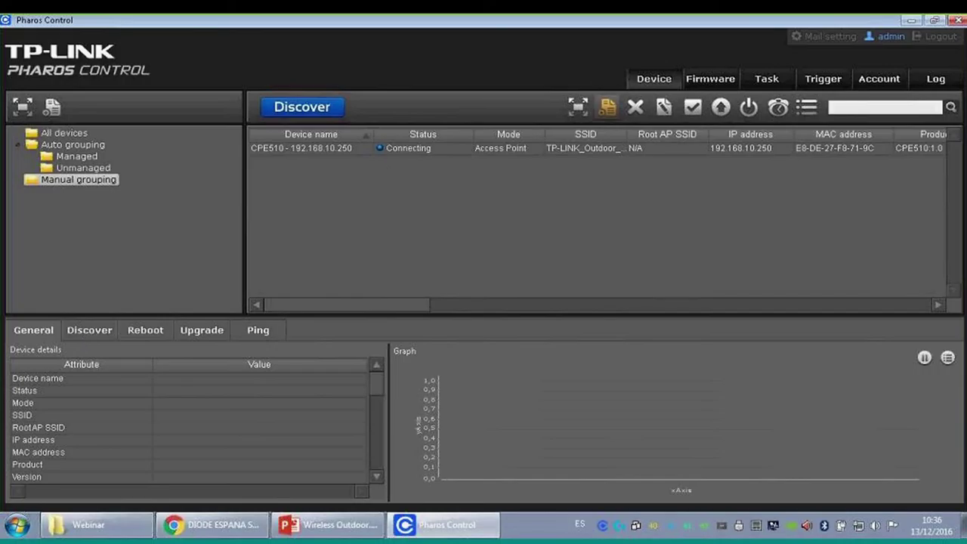
left_click(589, 105)
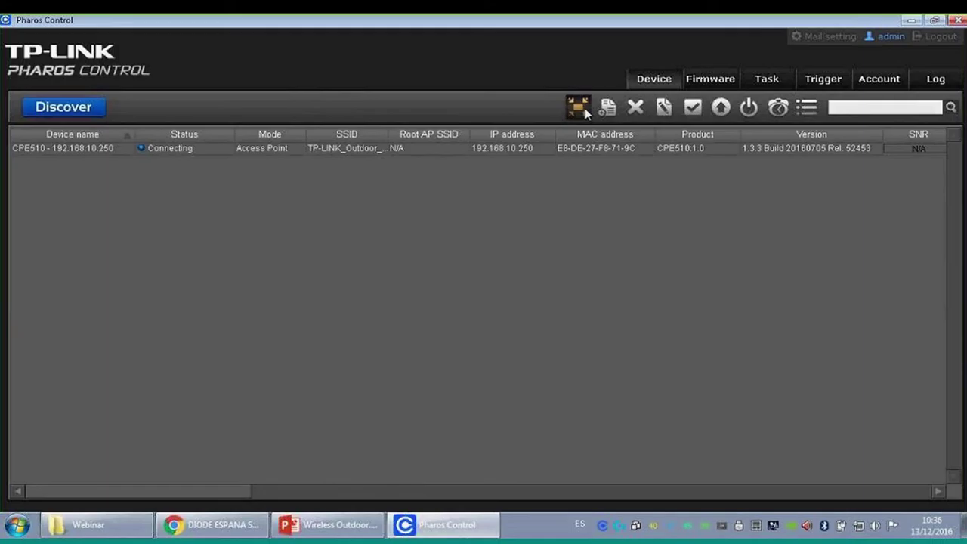
left_click(587, 110)
left_click(606, 110)
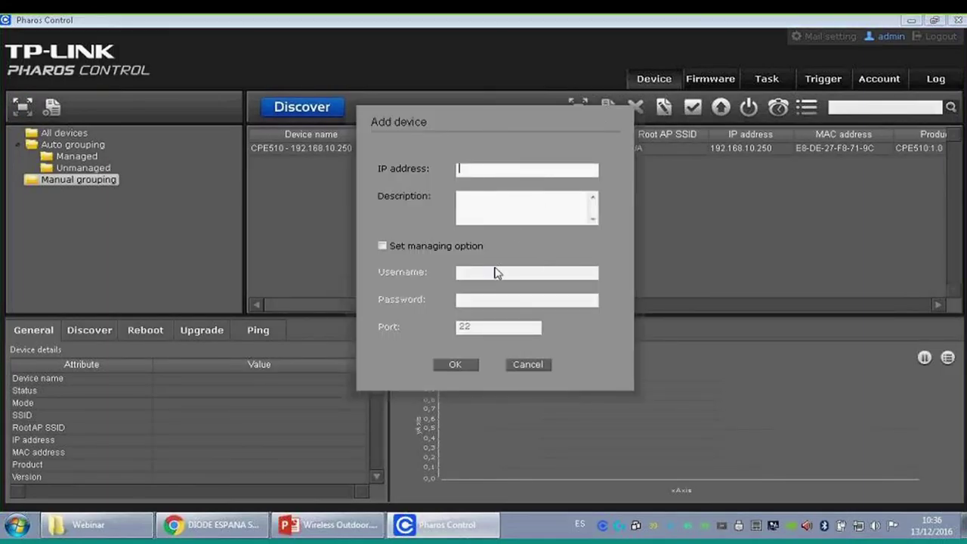
left_click(529, 365)
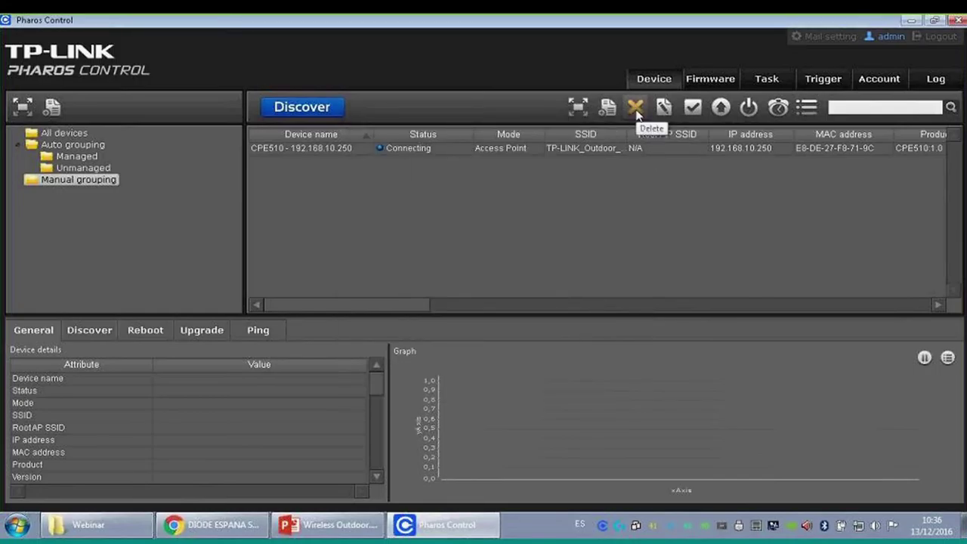
left_click(609, 149)
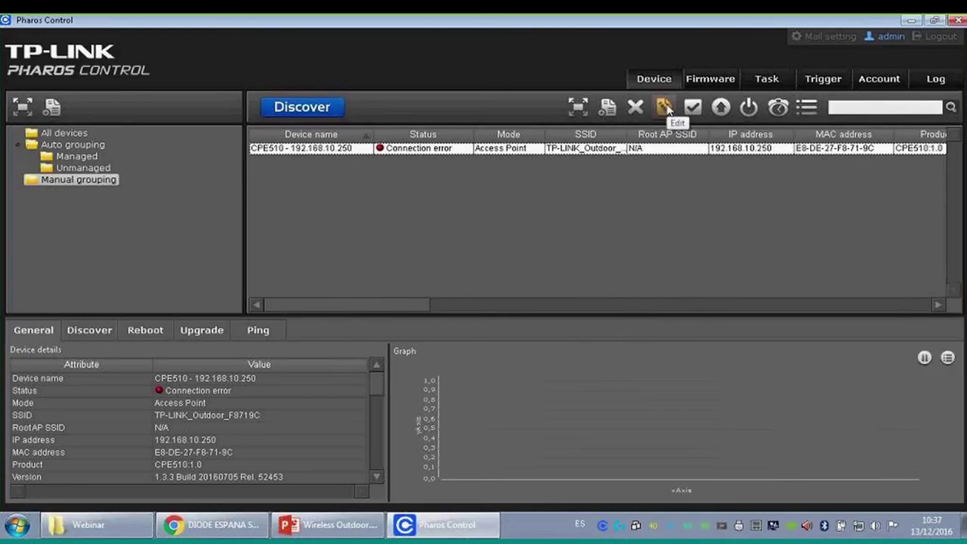
left_click(663, 108)
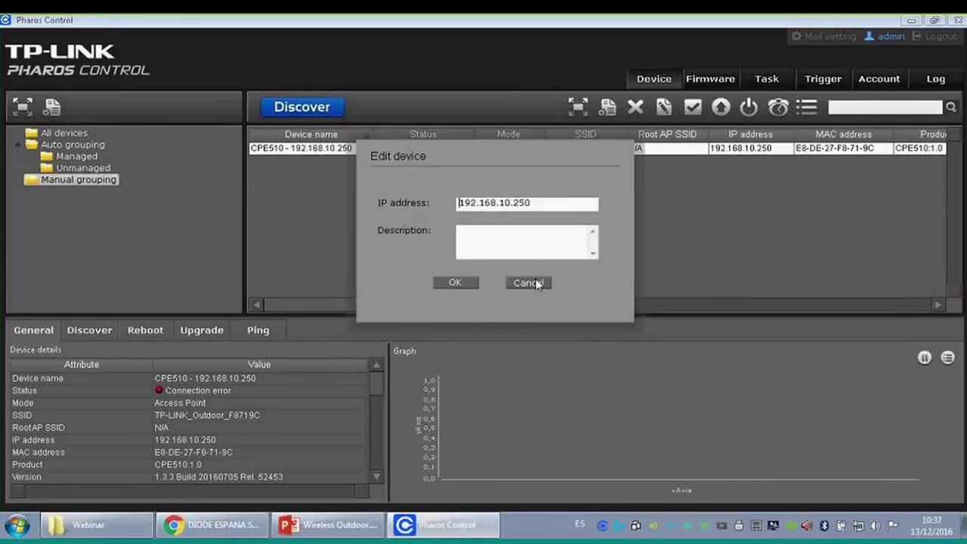
left_click(535, 282)
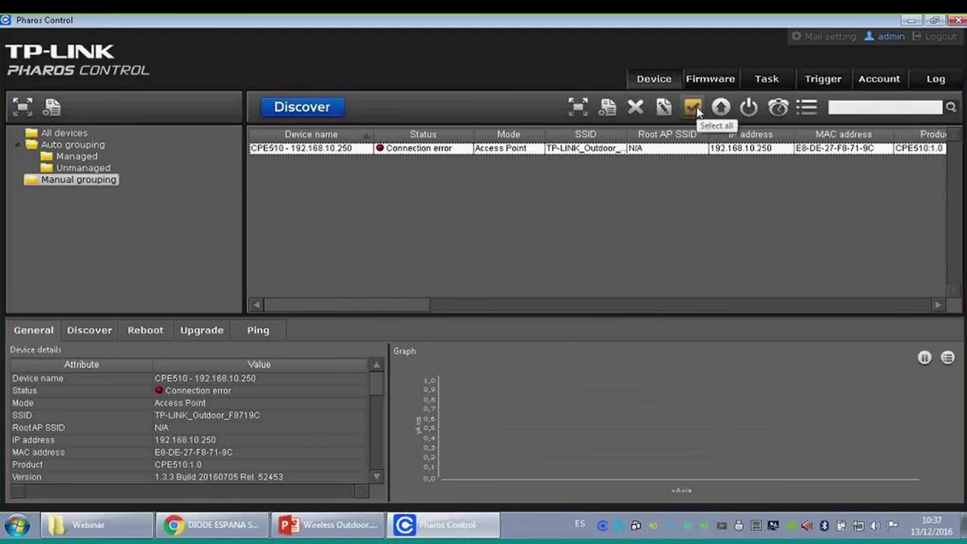
left_click(721, 108)
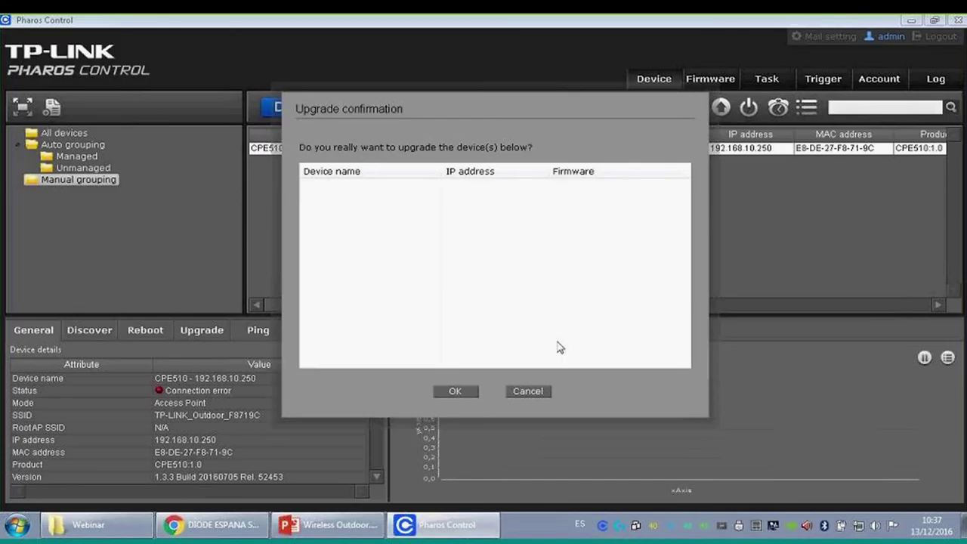
left_click(528, 392)
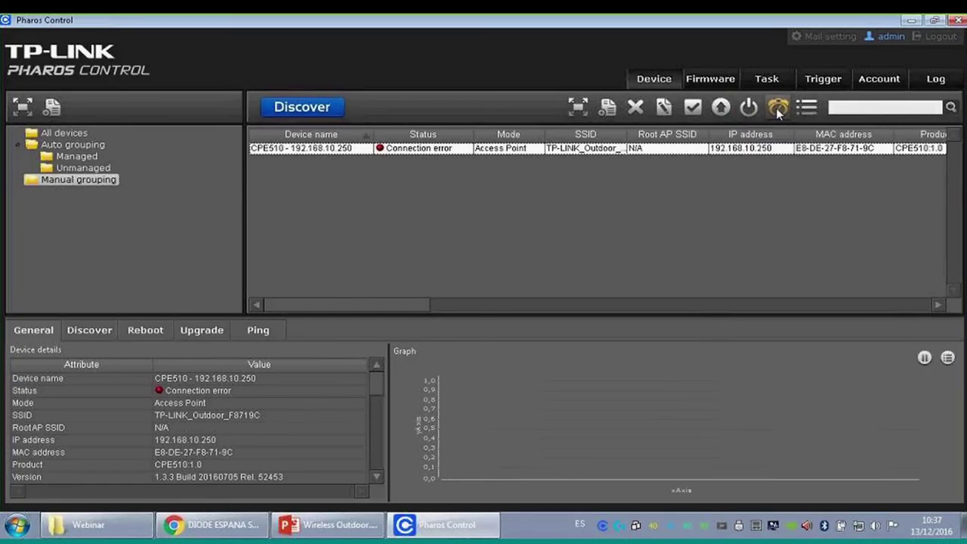
- Start a new schedule with Discovery as its task, cancel it, and show the Firmware page
left_click(778, 108)
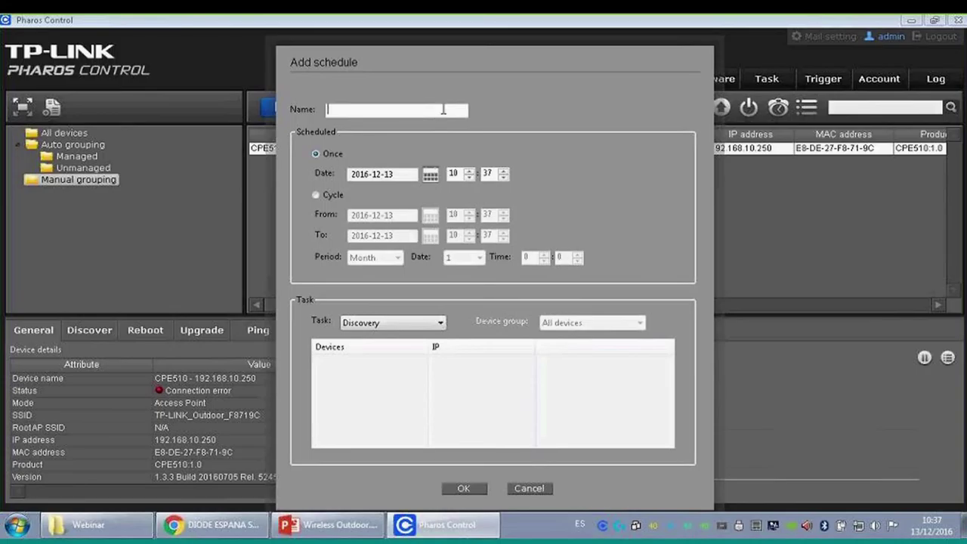
left_click(413, 321)
left_click(413, 322)
left_click(415, 323)
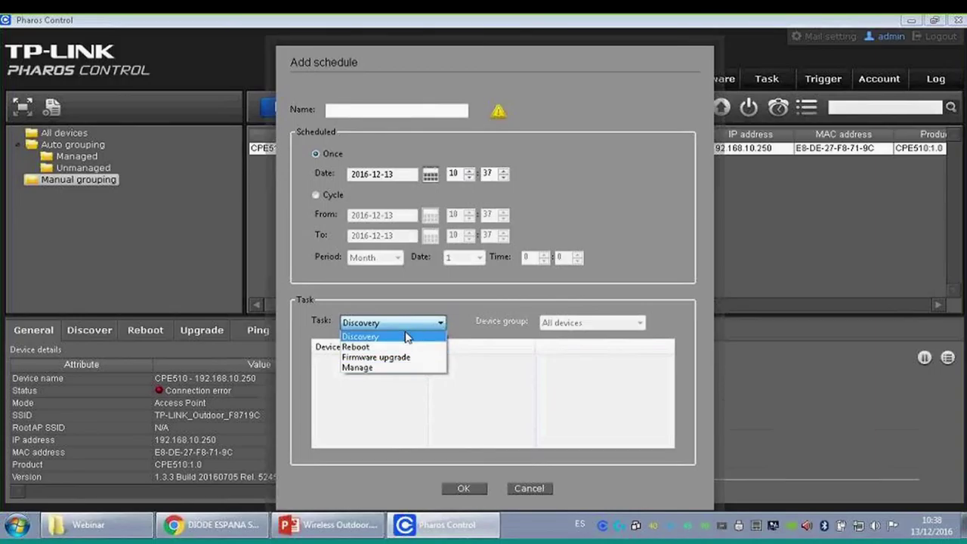
left_click(523, 489)
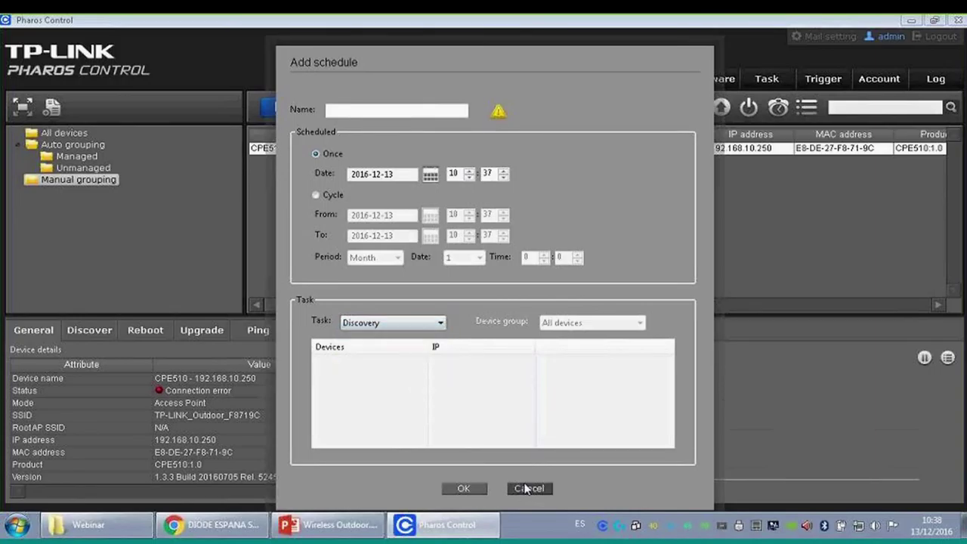
left_click(721, 81)
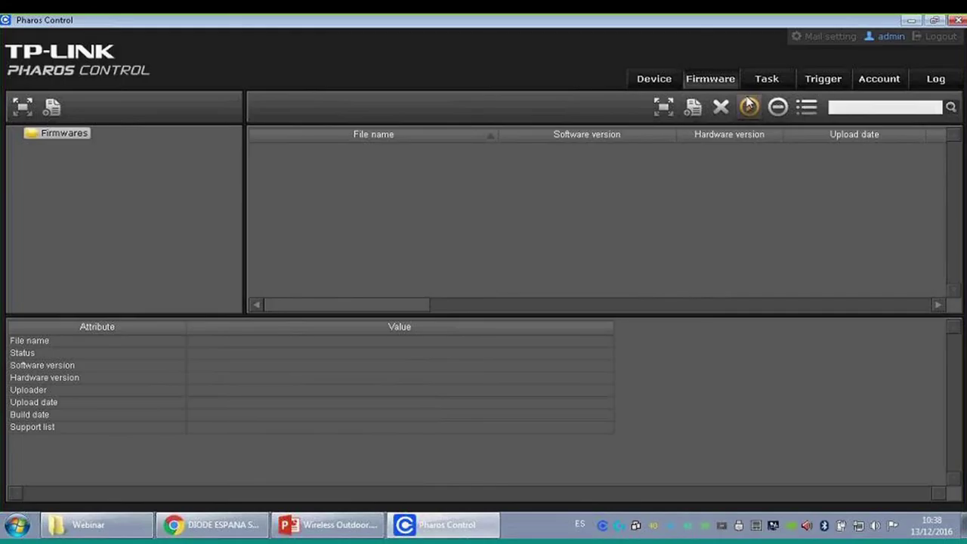
- View the Task page's running, completed and failed task lists
left_click(762, 83)
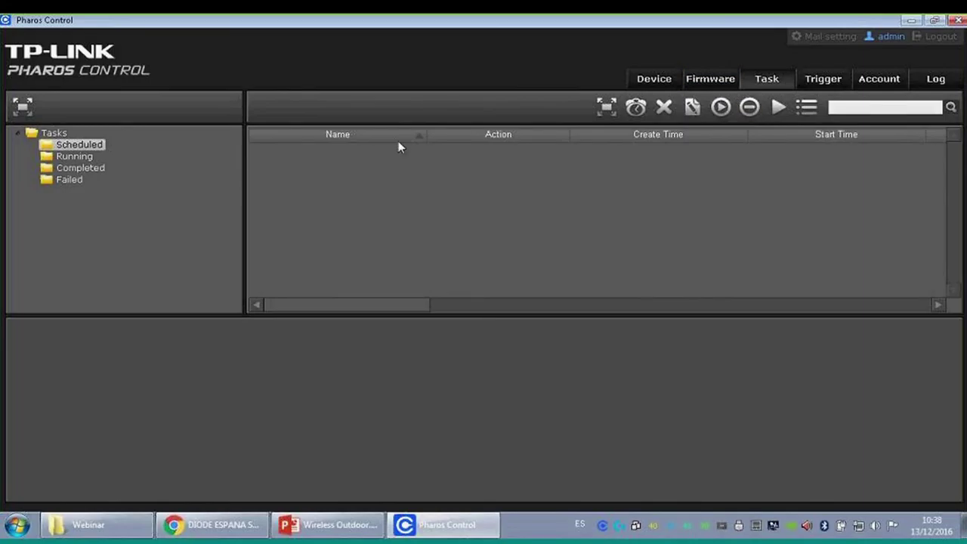
left_click(74, 156)
left_click(93, 169)
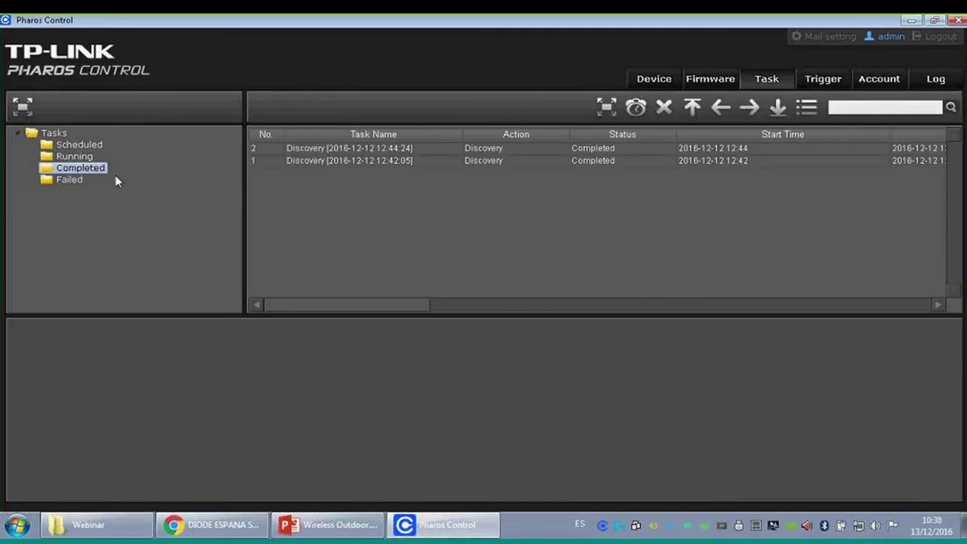
left_click(74, 180)
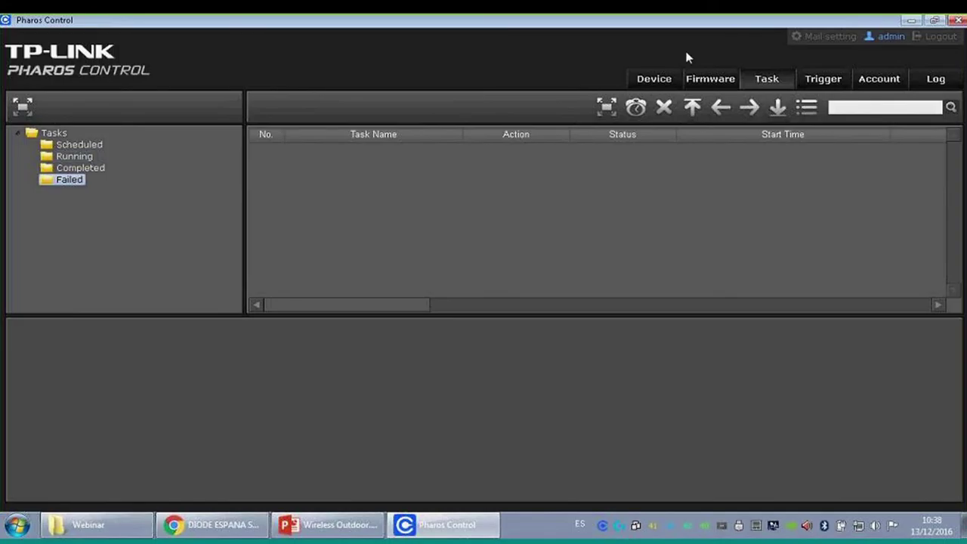
- Open the Add trigger form from the Trigger rules list
left_click(818, 83)
right_click(399, 176)
left_click(408, 179)
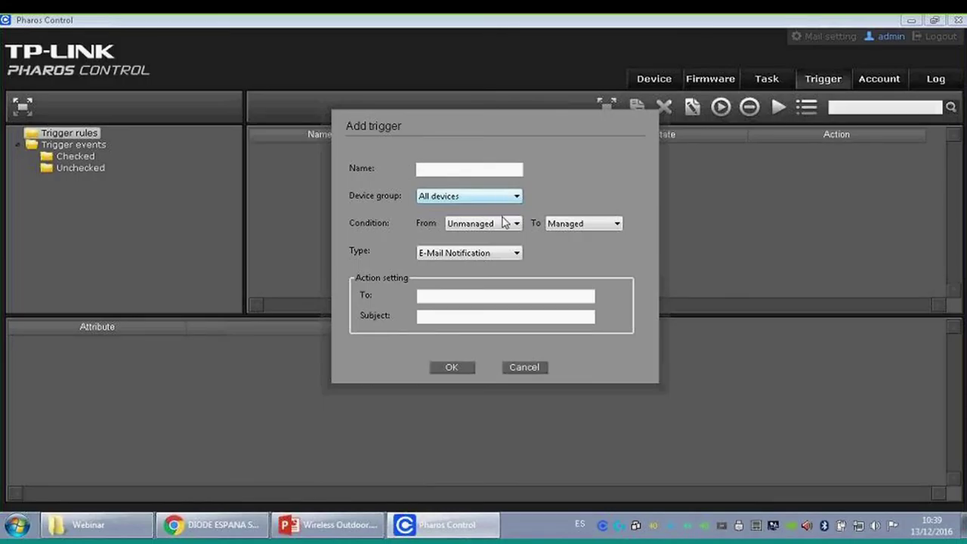
- Name the trigger 'Prueba' for All devices, Managed to Error, with E-Mail Notification
left_click(510, 196)
left_click(510, 196)
left_click(468, 168)
type("Prueba")
left_click(483, 223)
left_click(488, 249)
left_click(565, 223)
left_click(567, 235)
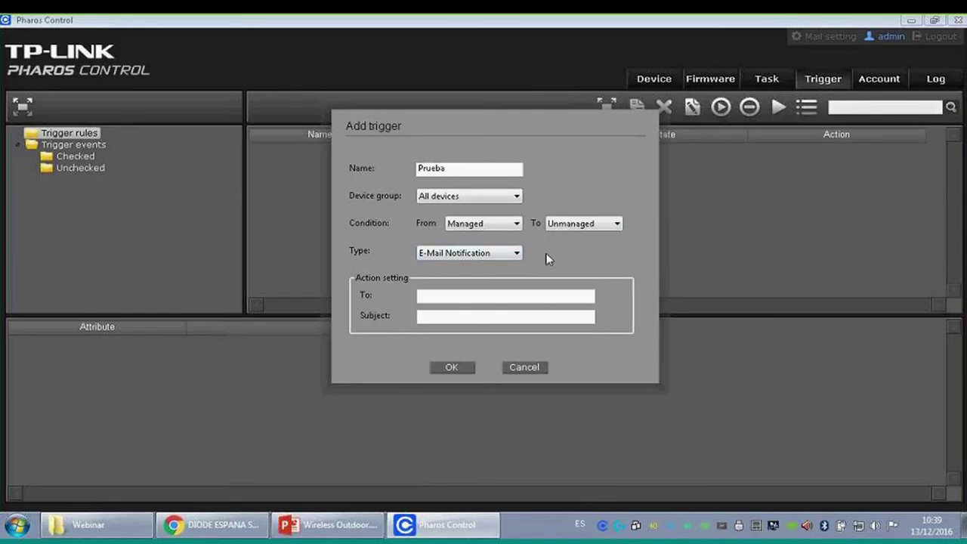
left_click(517, 252)
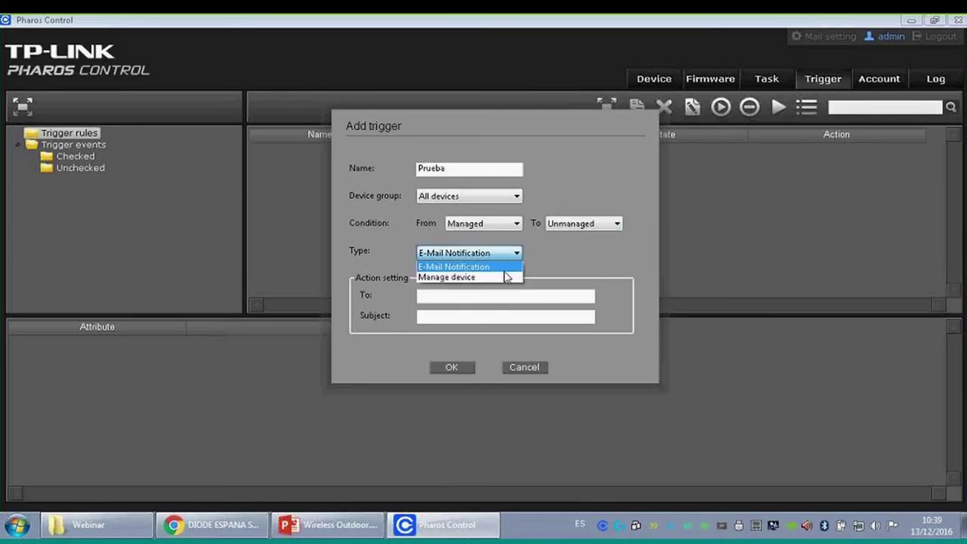
left_click(506, 278)
left_click(511, 257)
left_click(508, 266)
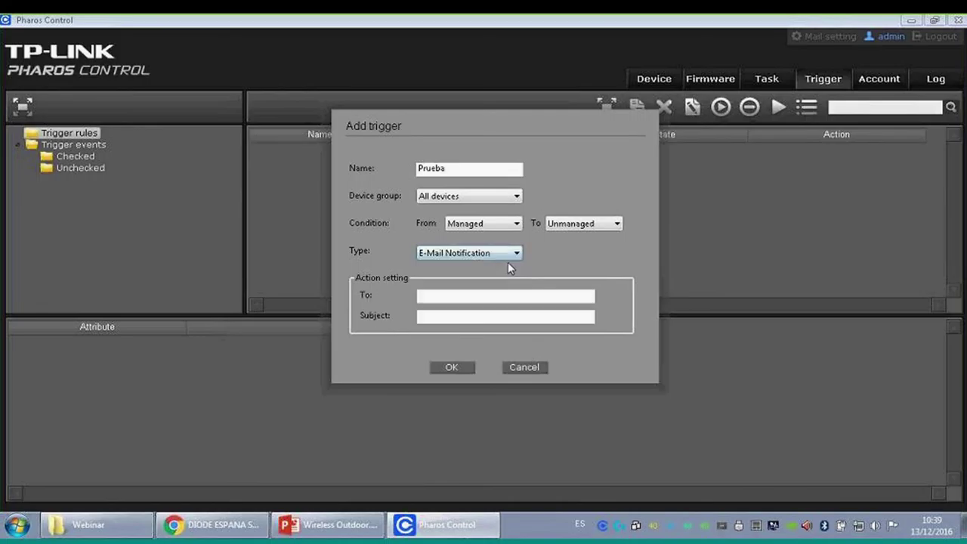
left_click(511, 224)
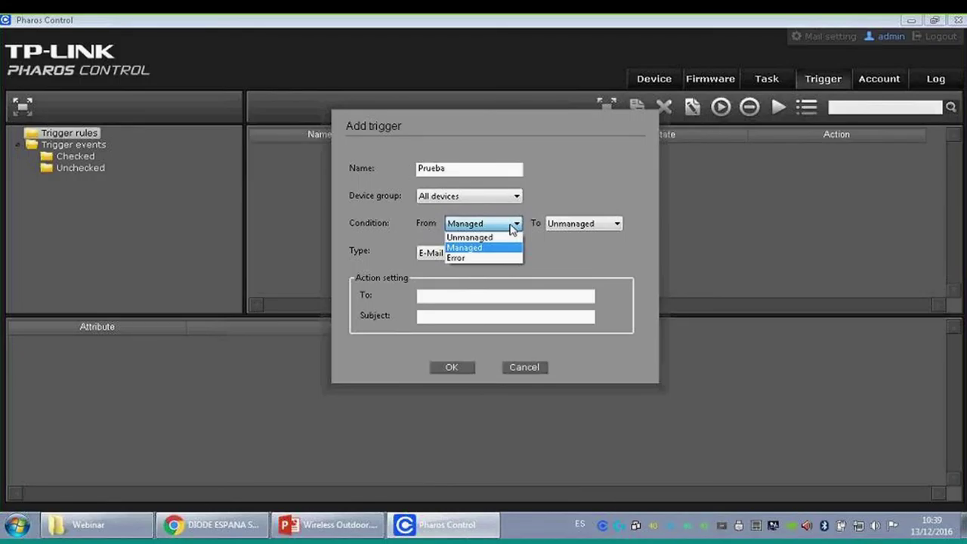
left_click(496, 248)
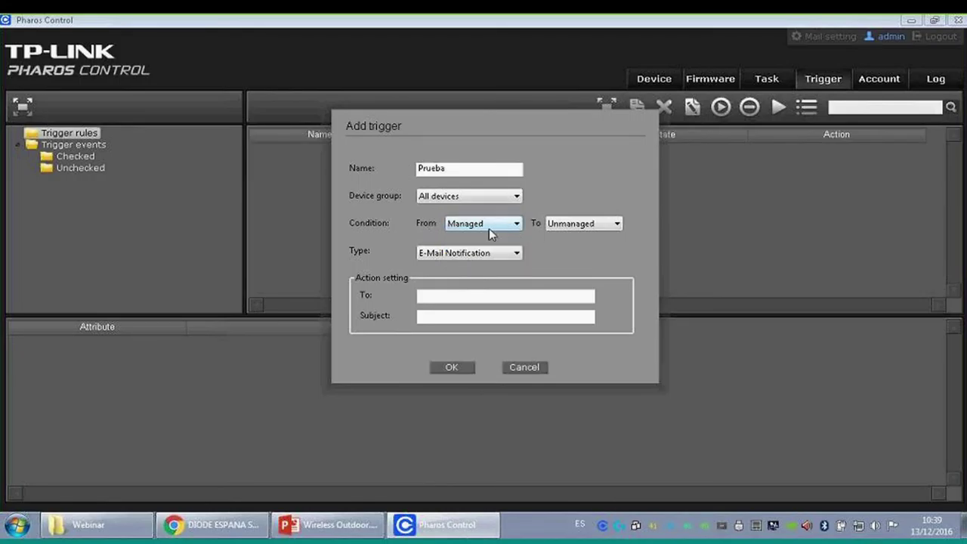
left_click(592, 218)
left_click(580, 258)
- Enter a Spanish subject about going from managed to error, then cancel the trigger
left_click(462, 297)
left_click(458, 317)
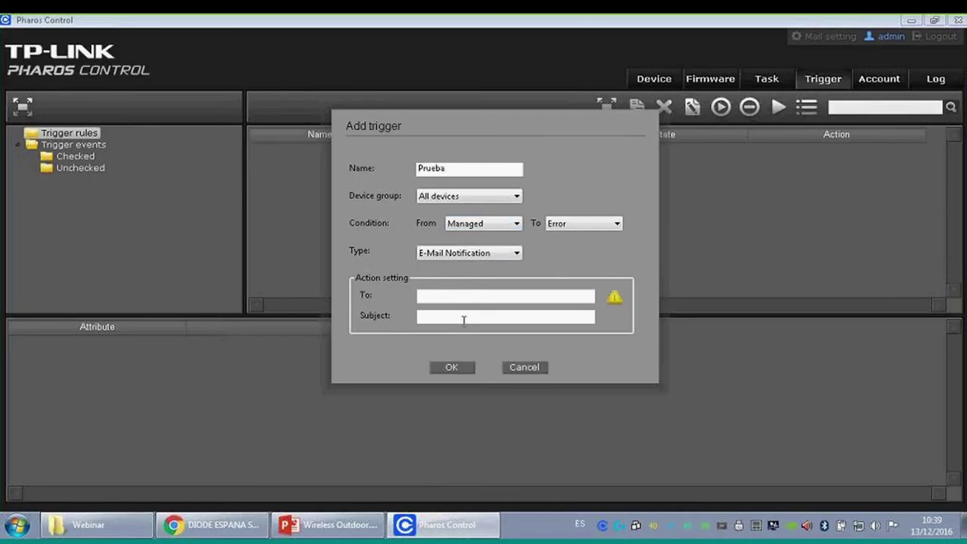
type("Error ha pasado de gestiona")
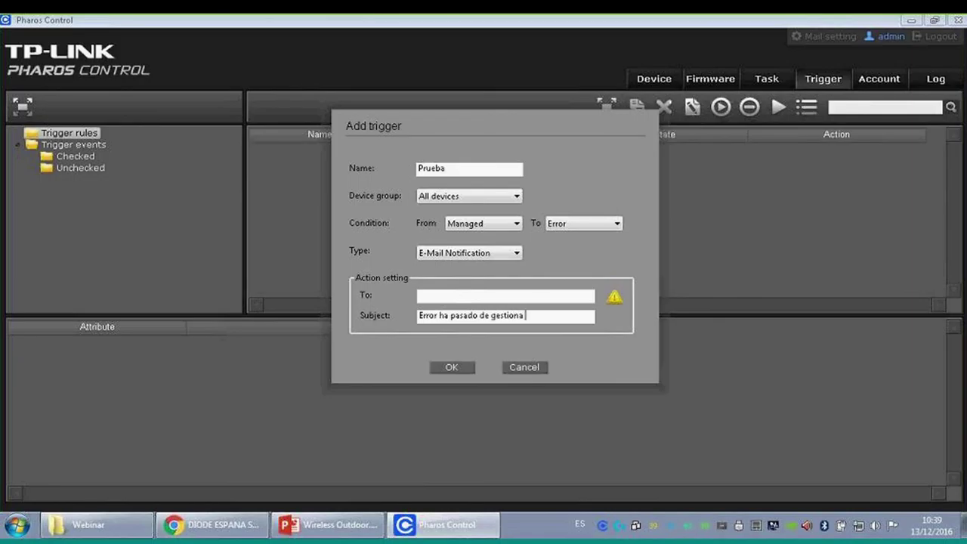
type("do a error")
left_click(537, 367)
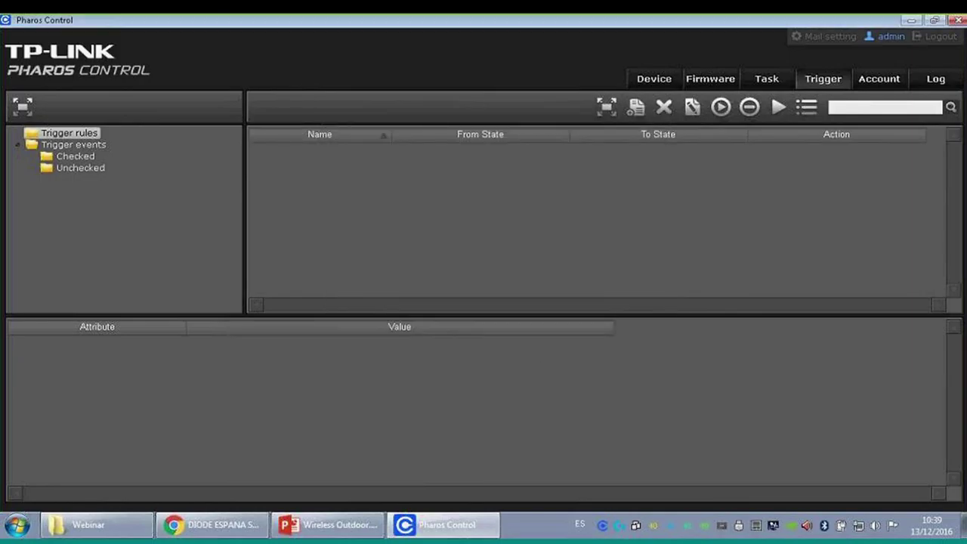
- View the admin account, then start a new user with the Administrator role
left_click(869, 80)
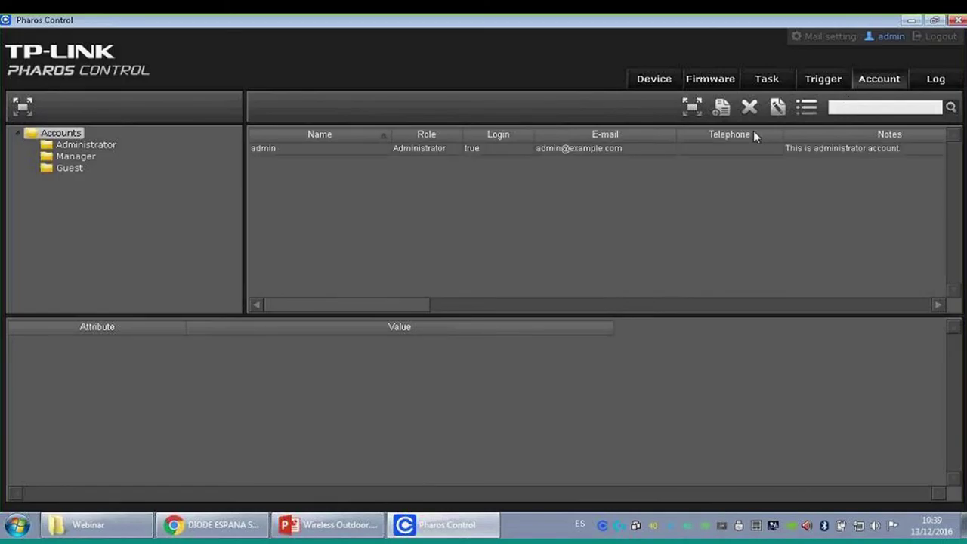
left_click(631, 147)
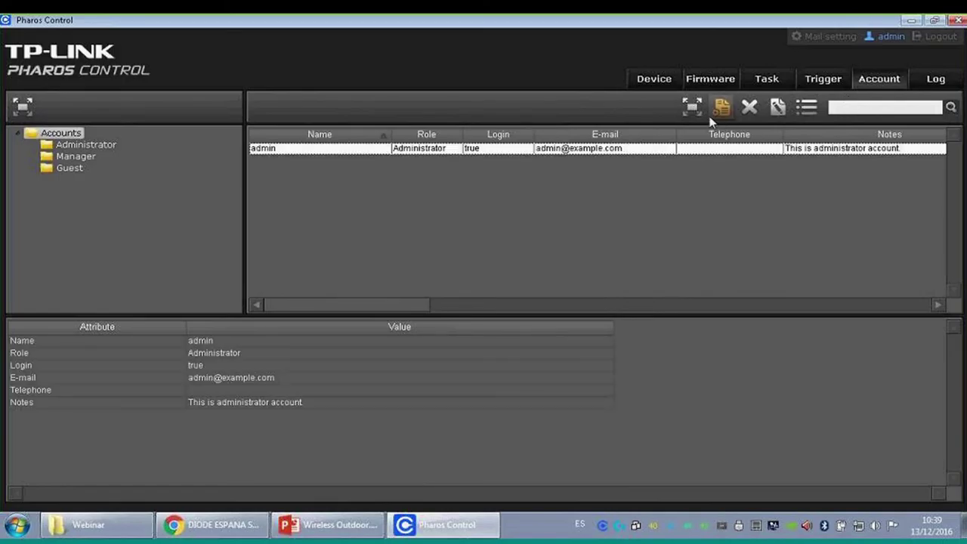
left_click(721, 107)
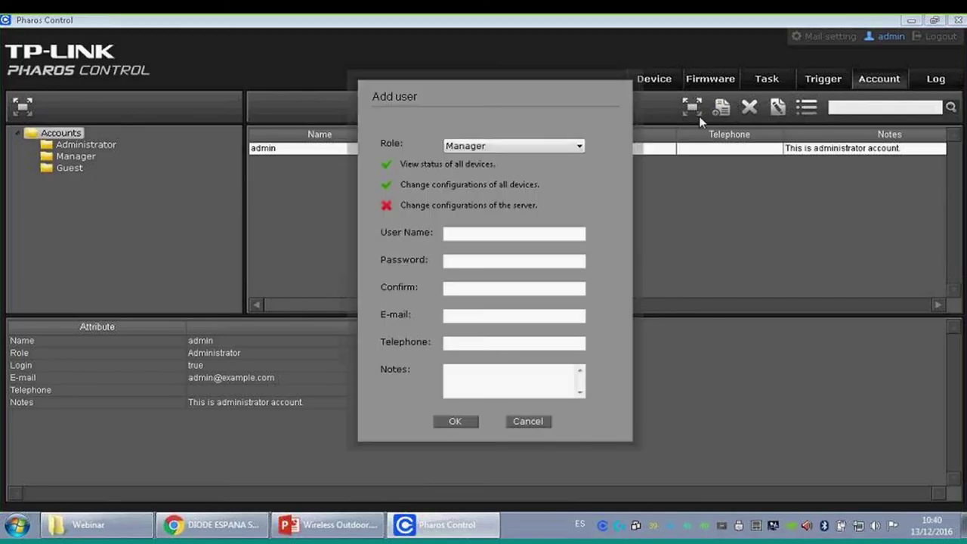
left_click(526, 145)
left_click(525, 155)
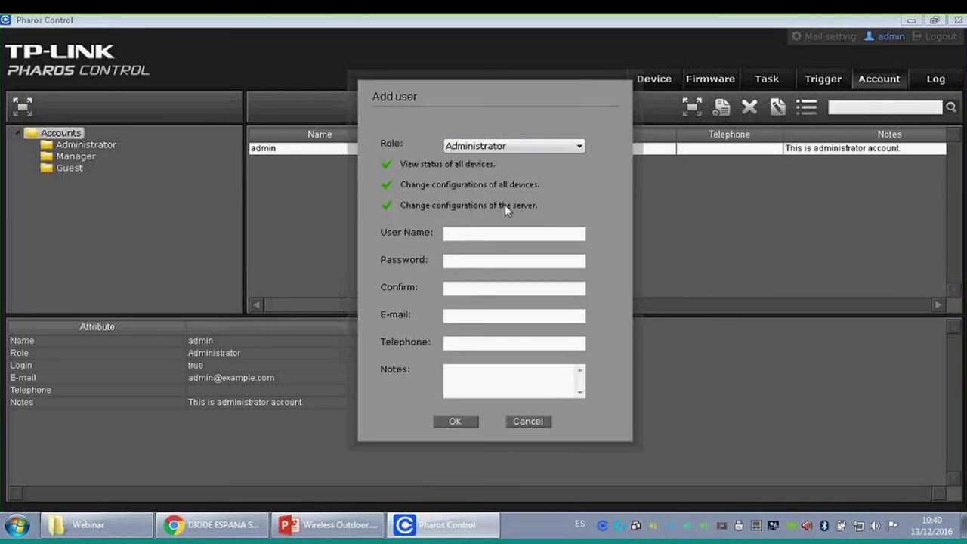
- Switch the new user's role to Manager, then Guest, discard it, and show the Log page
left_click(552, 146)
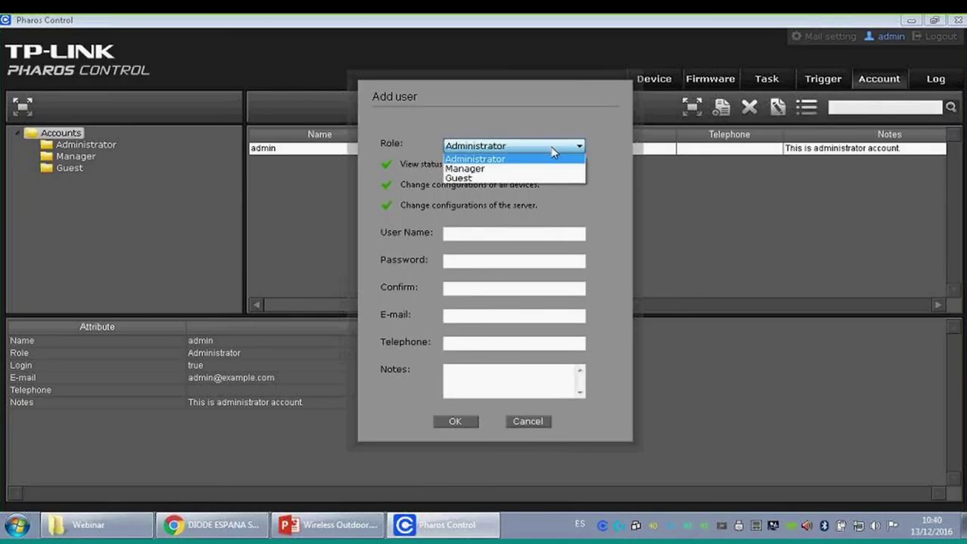
left_click(544, 170)
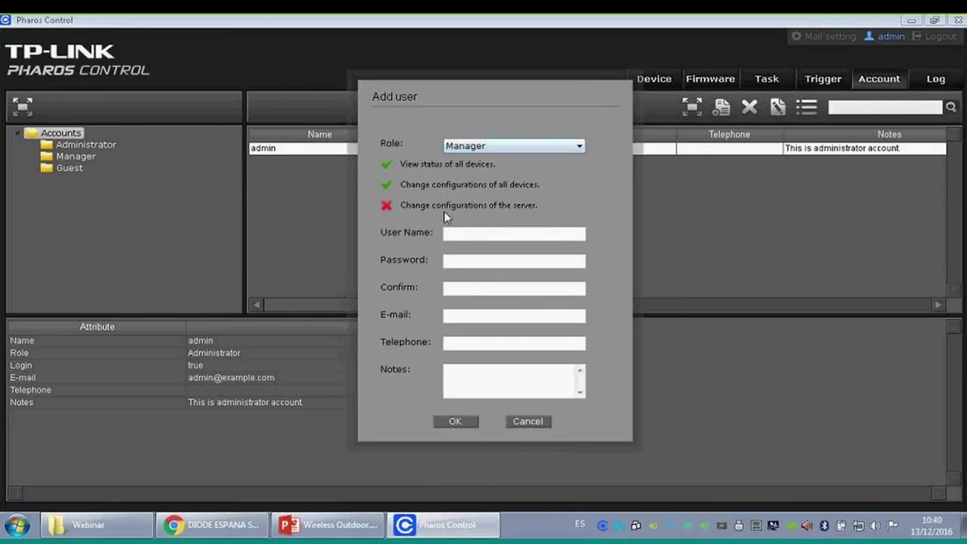
left_click(541, 147)
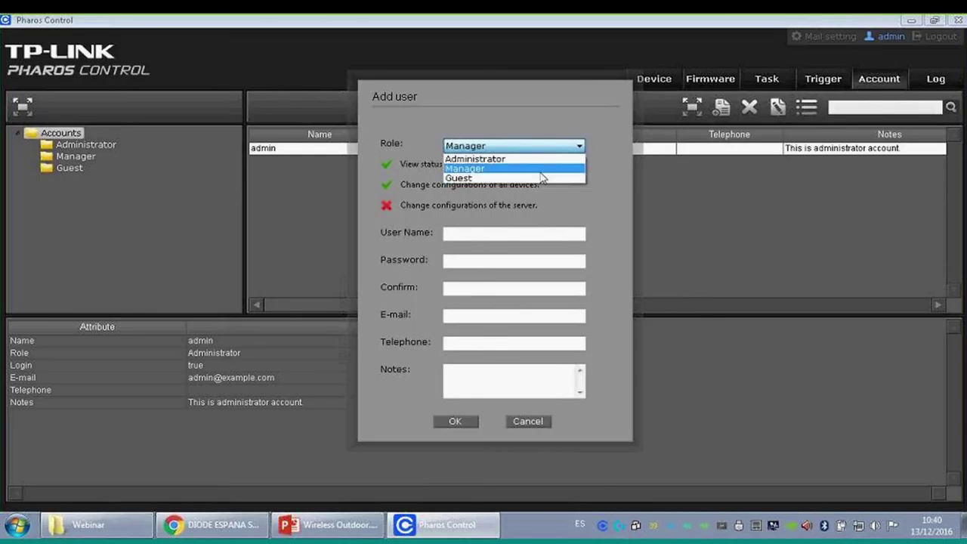
left_click(540, 179)
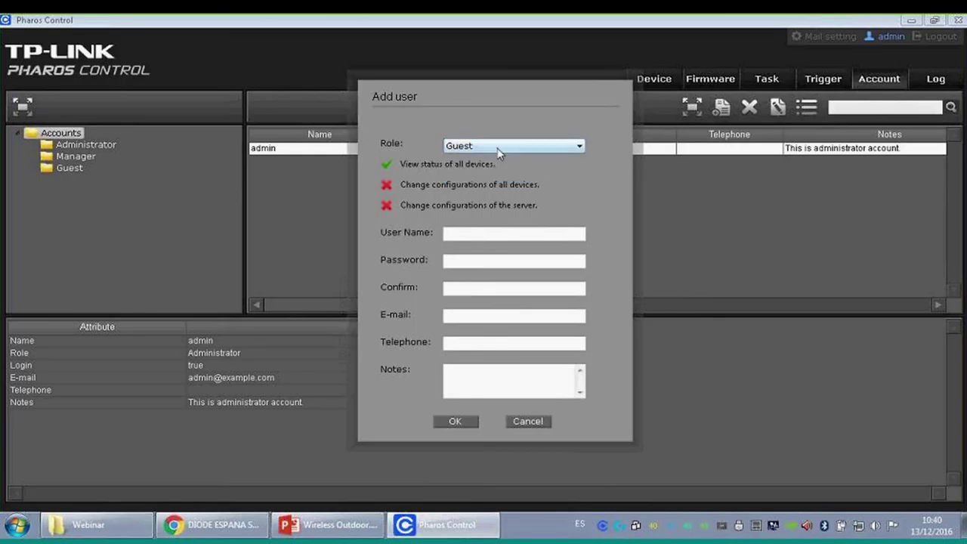
left_click(535, 423)
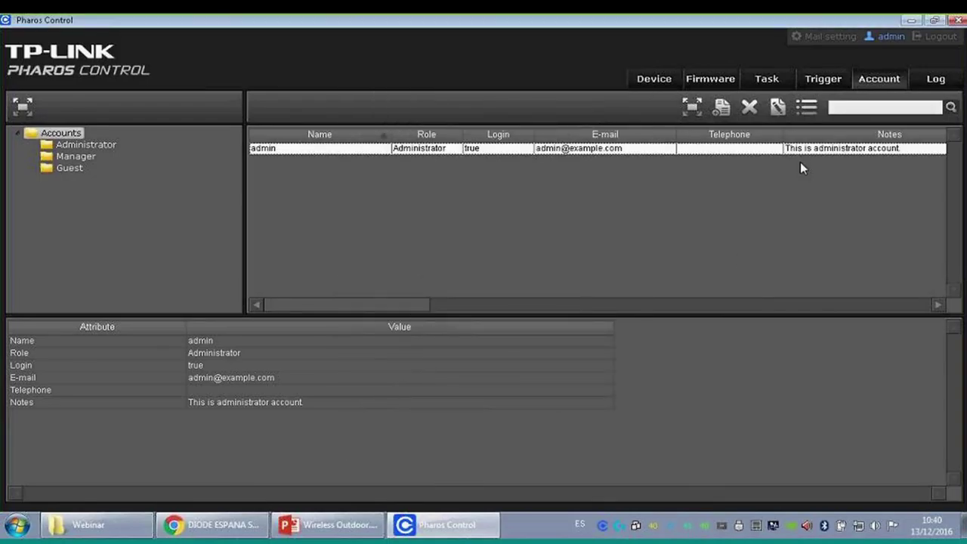
left_click(923, 83)
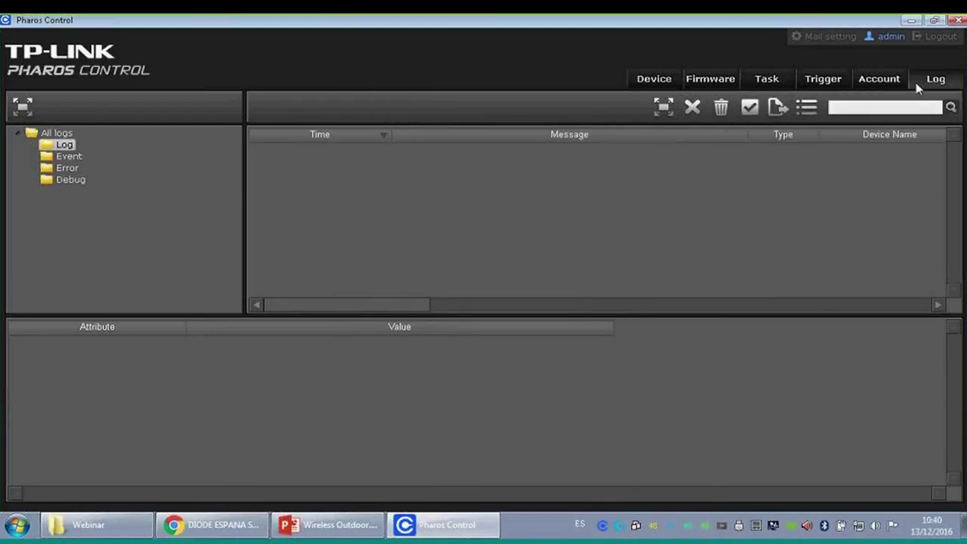
- View the Event, Error and Debug log categories, ending on the general Log entries
left_click(68, 156)
left_click(67, 168)
left_click(72, 179)
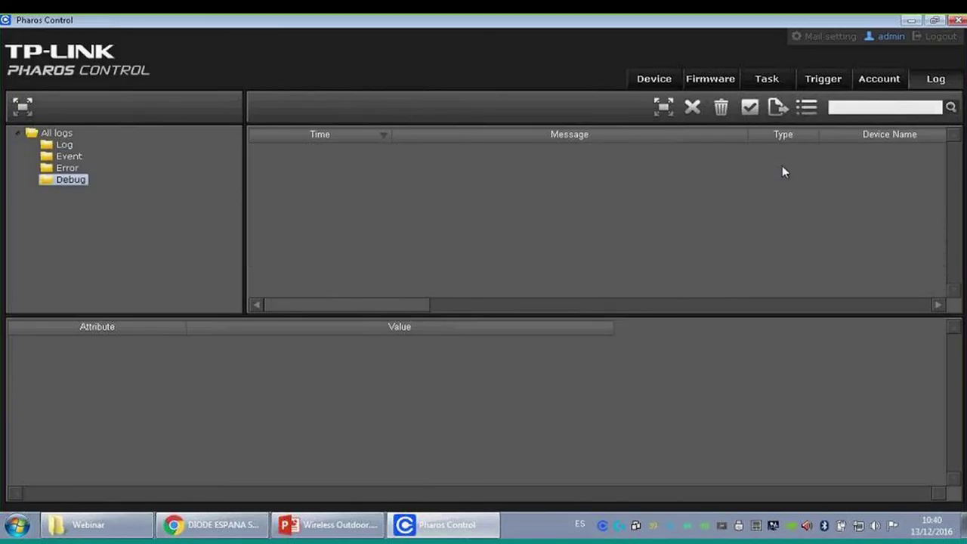
left_click(68, 156)
left_click(64, 144)
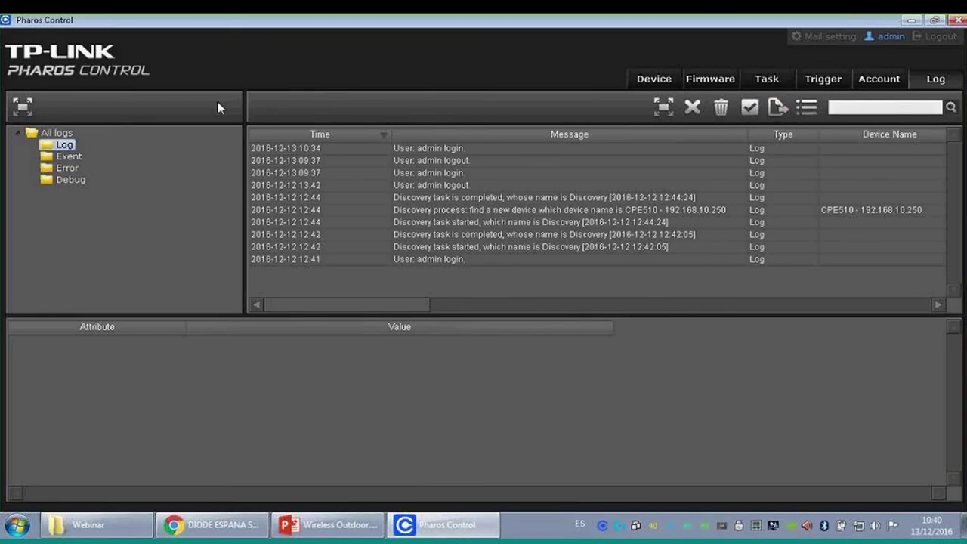
- Return to the device list and cycle the bottom tabs through Discover, Reboot, Upgrade to Ping
left_click(652, 80)
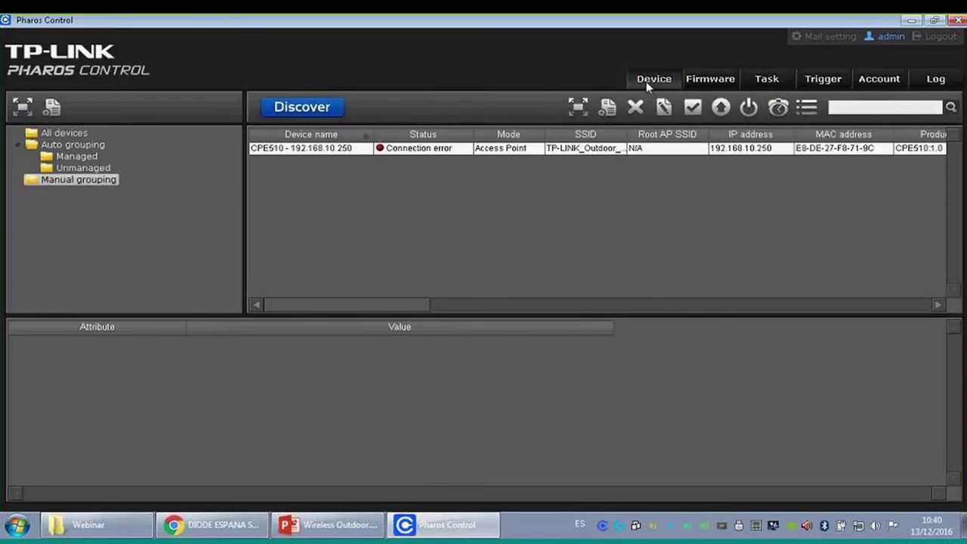
left_click(91, 331)
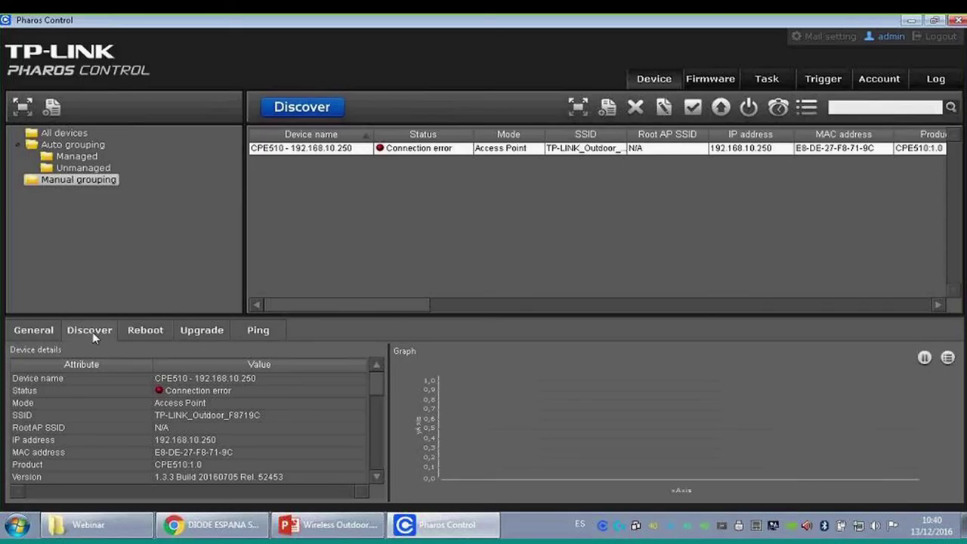
left_click(140, 330)
left_click(206, 331)
left_click(255, 331)
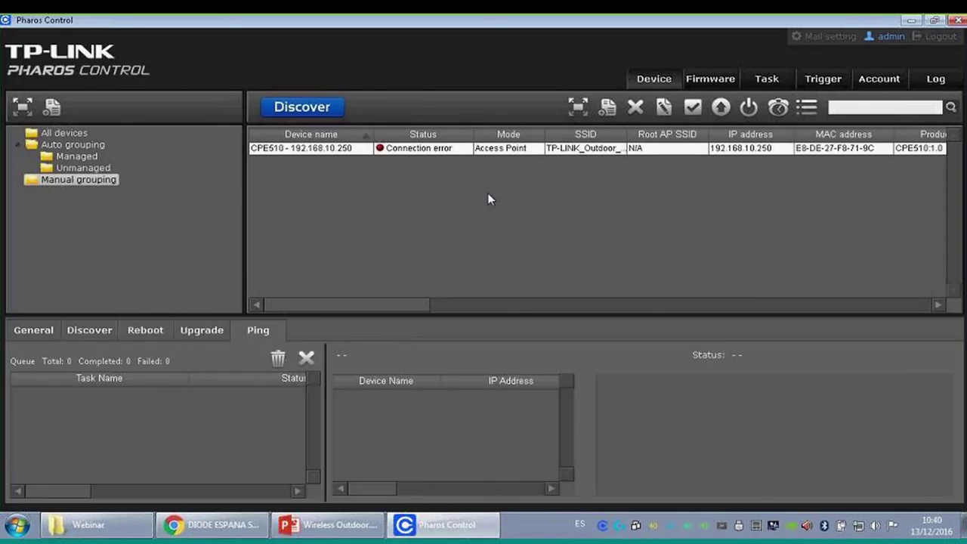
- Ping the CPE510 at 192.168.10.250 and select the ping output showing 75% loss
right_click(554, 149)
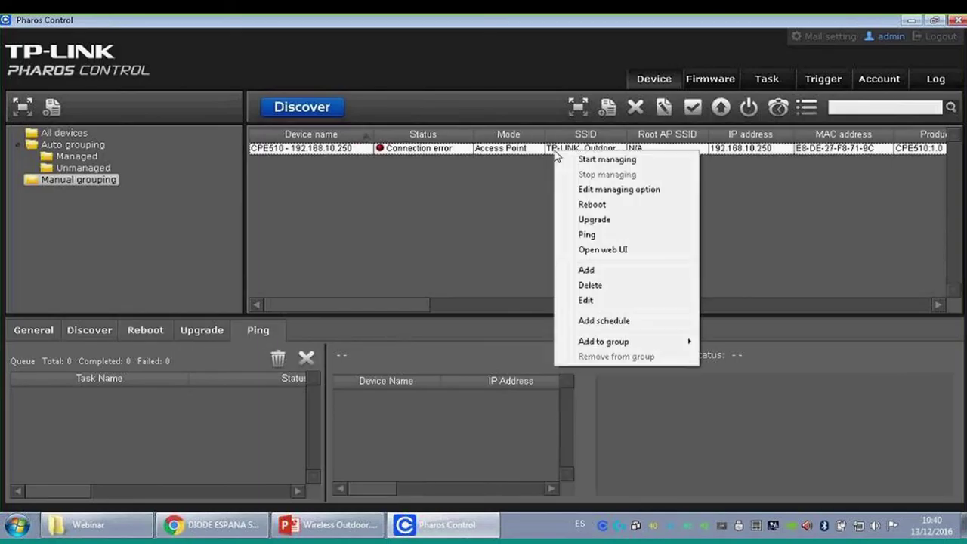
left_click(604, 234)
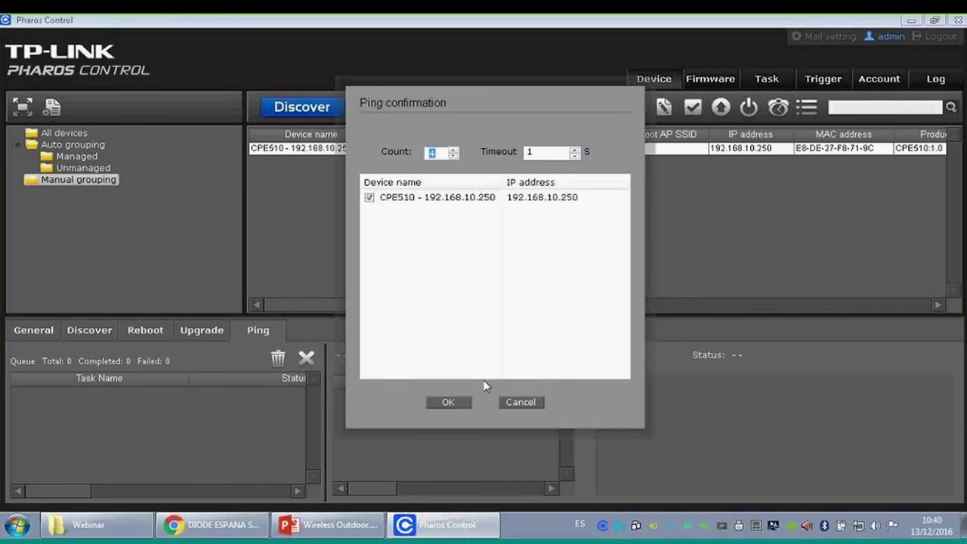
left_click(448, 402)
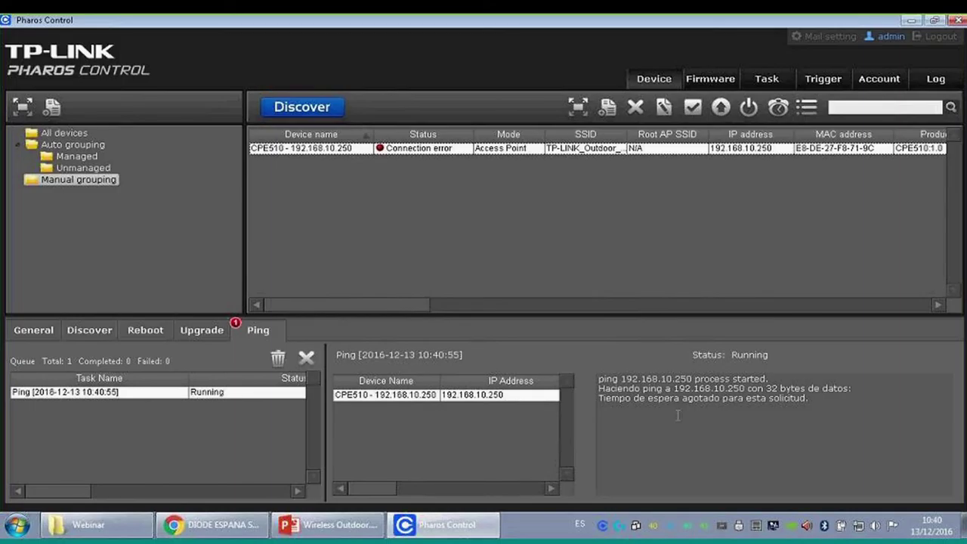
key("ctrl+a")
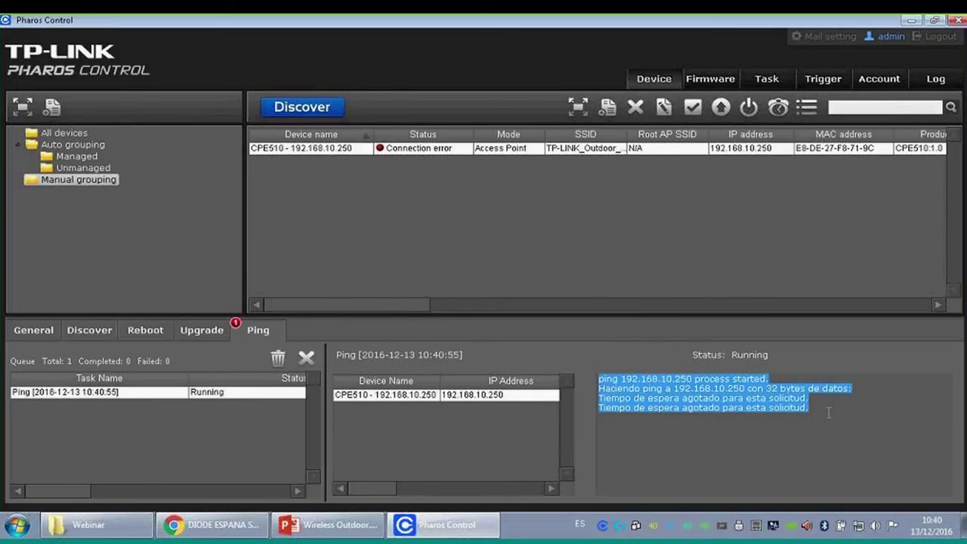
left_click_drag(828, 411, 591, 375)
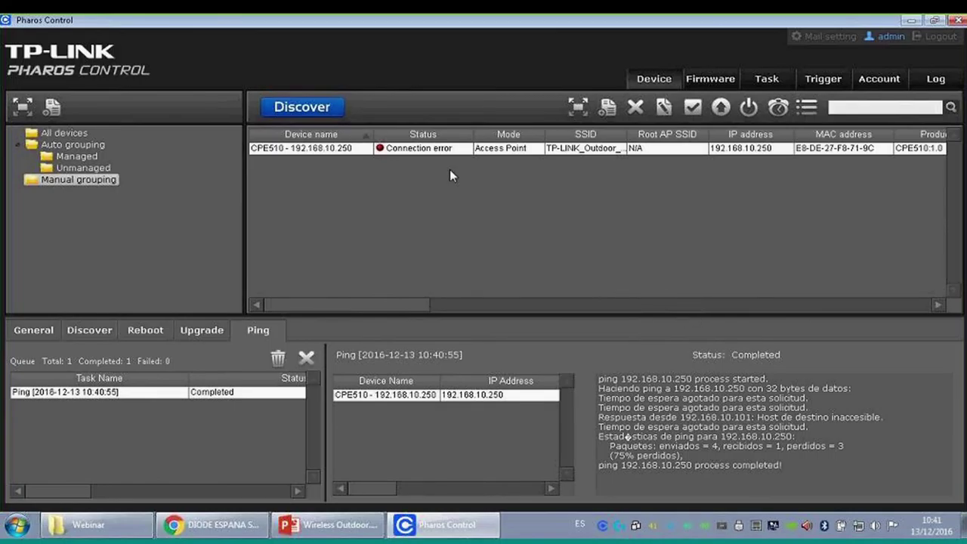
- Look at automatic and Custom IP-Range Scan discovery options, cancelling both without scanning
left_click(303, 106)
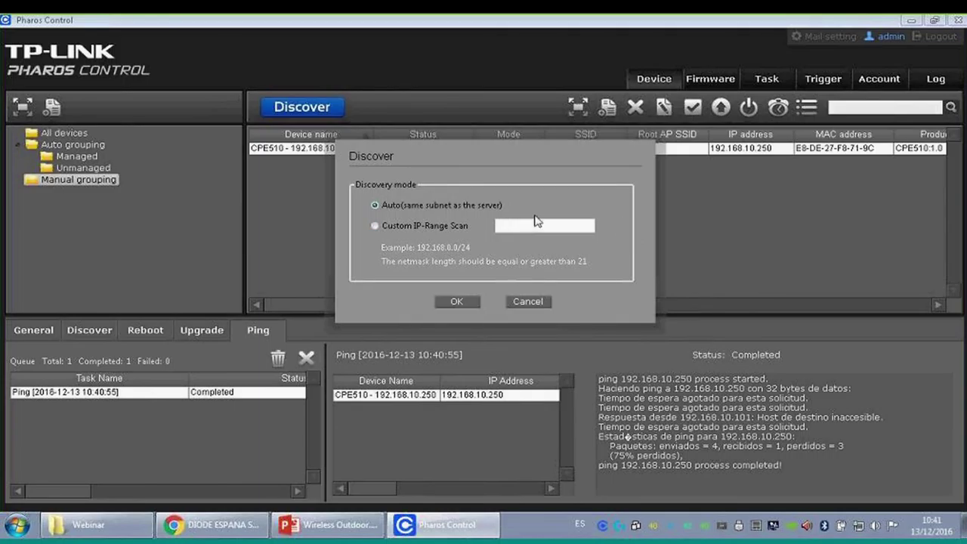
left_click(533, 301)
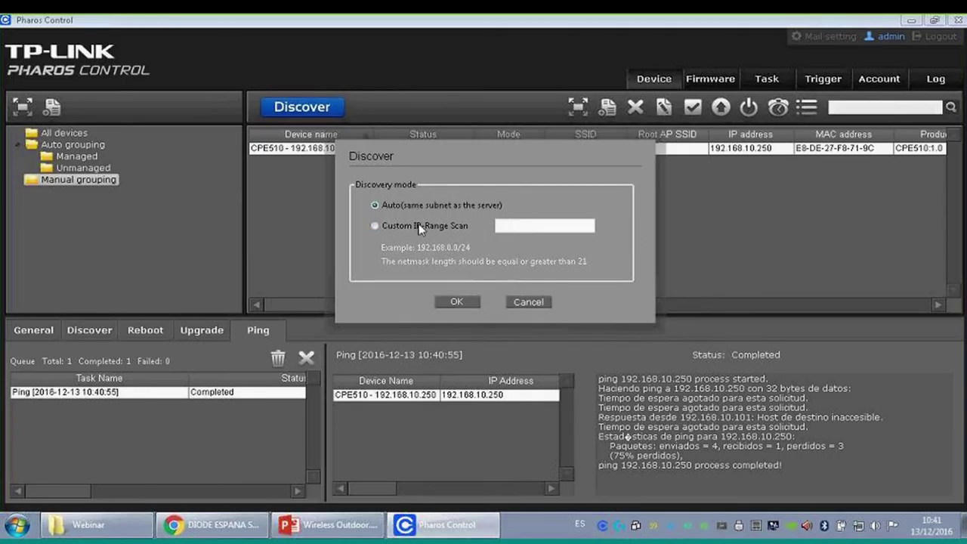
left_click(319, 110)
left_click(375, 226)
left_click(515, 305)
- Check the Upgrade, Discover and Reboot progress tabs, then minimise Pharos Control
left_click(202, 330)
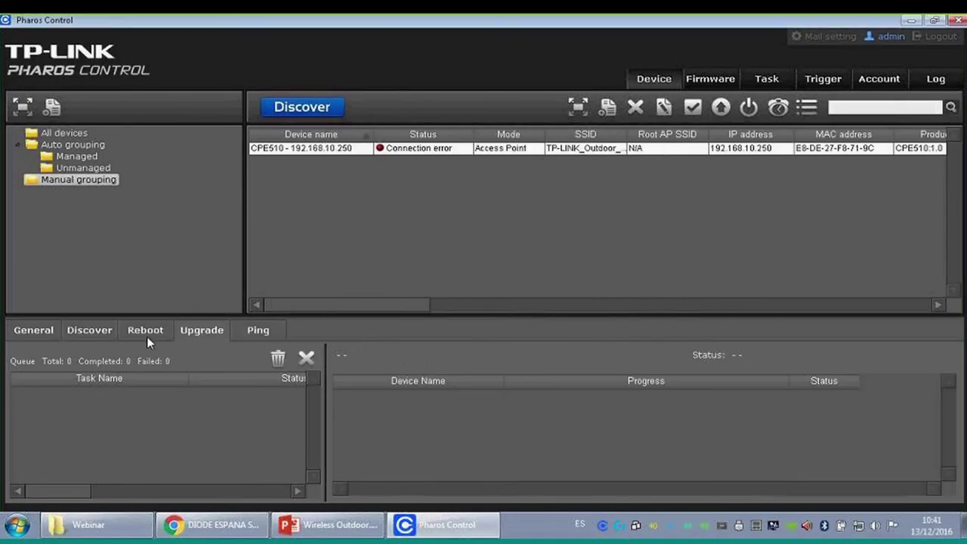
left_click(100, 335)
left_click(155, 333)
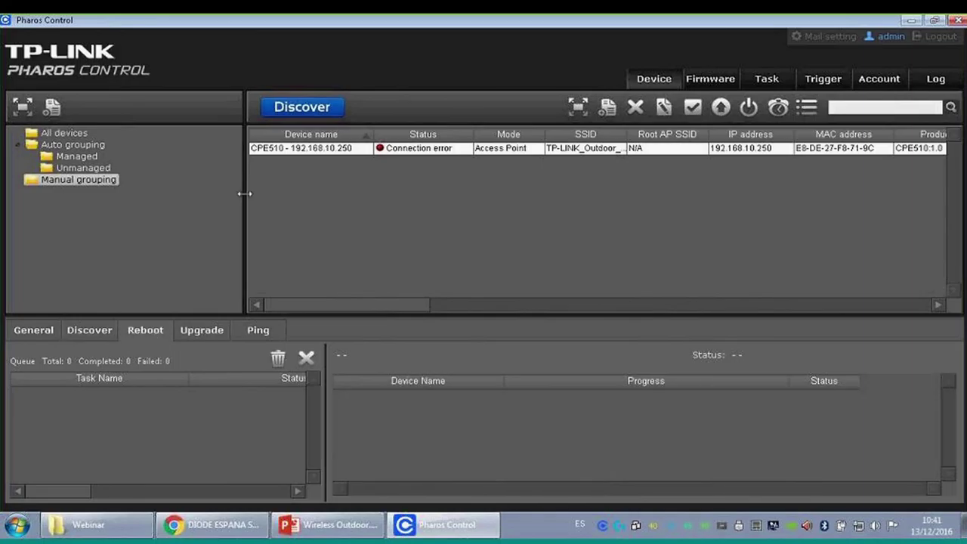
right_click(320, 148)
left_click(534, 242)
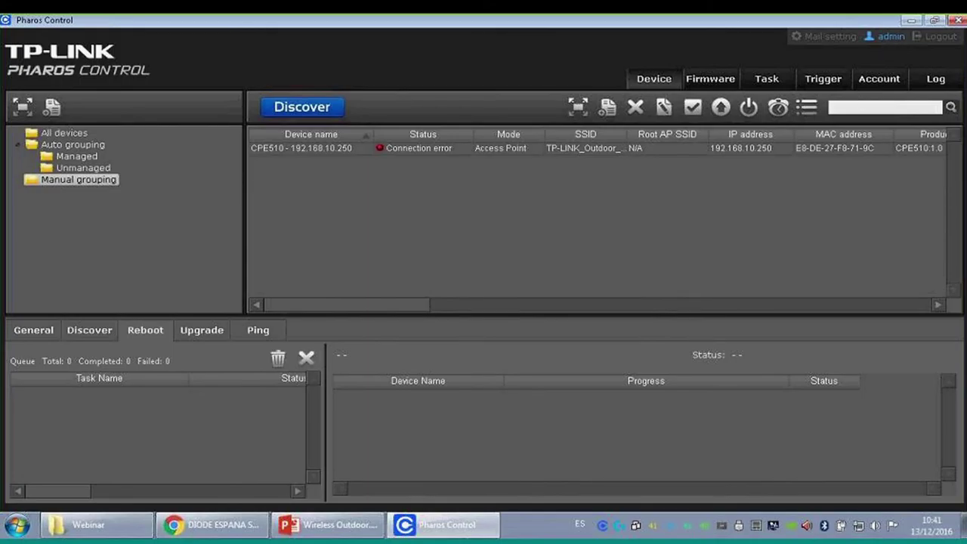
left_click(920, 21)
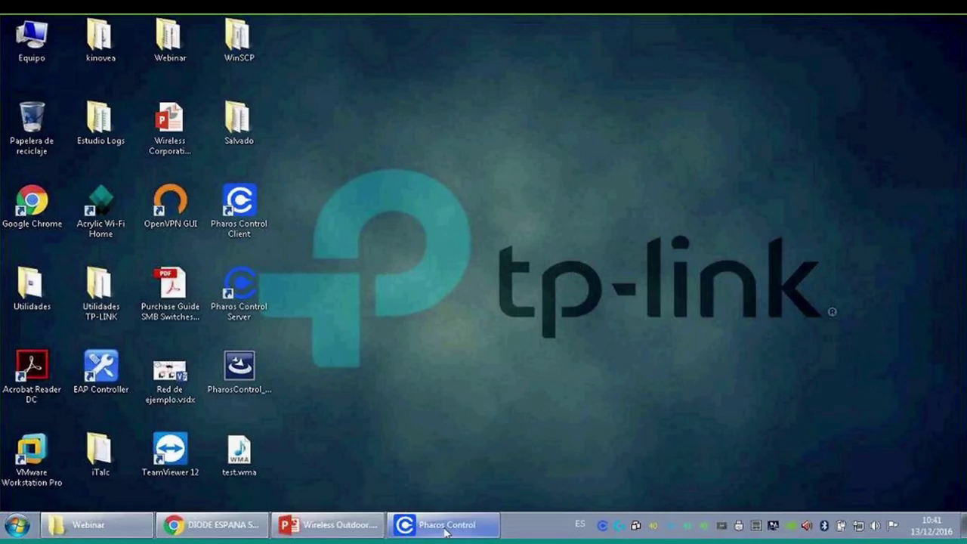
- Run the Wireless Outdoor.pptx slide show from the current slide and advance to the closing Q&A slide
left_click(328, 524)
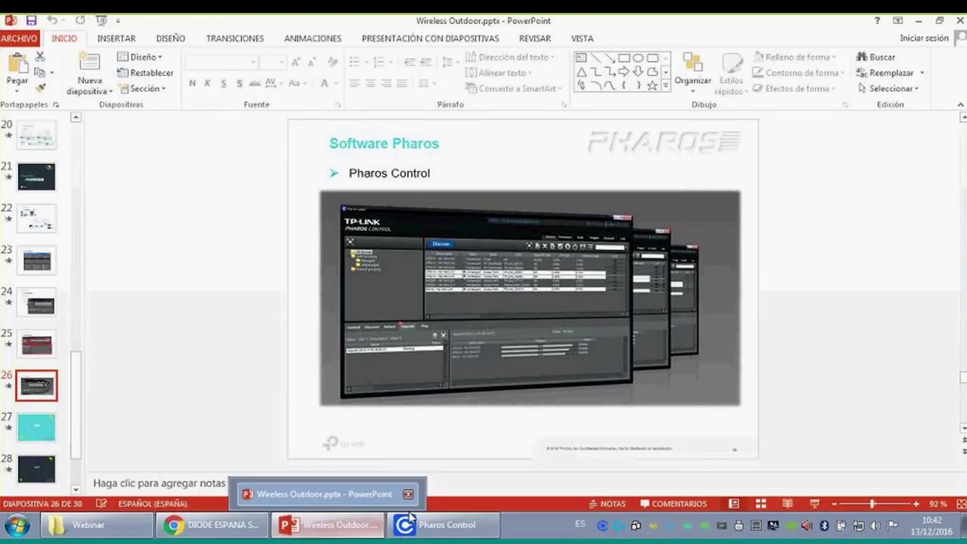
left_click(815, 504)
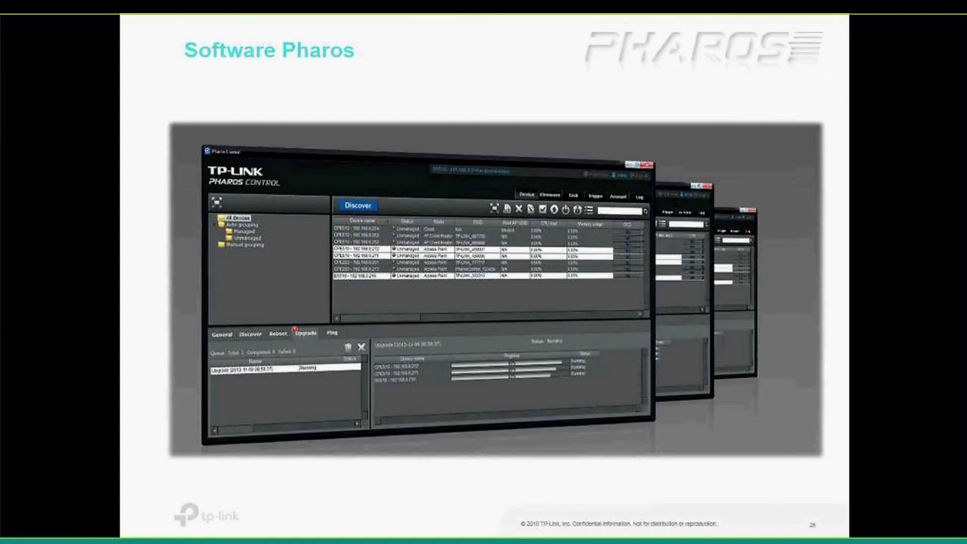
key("Right")
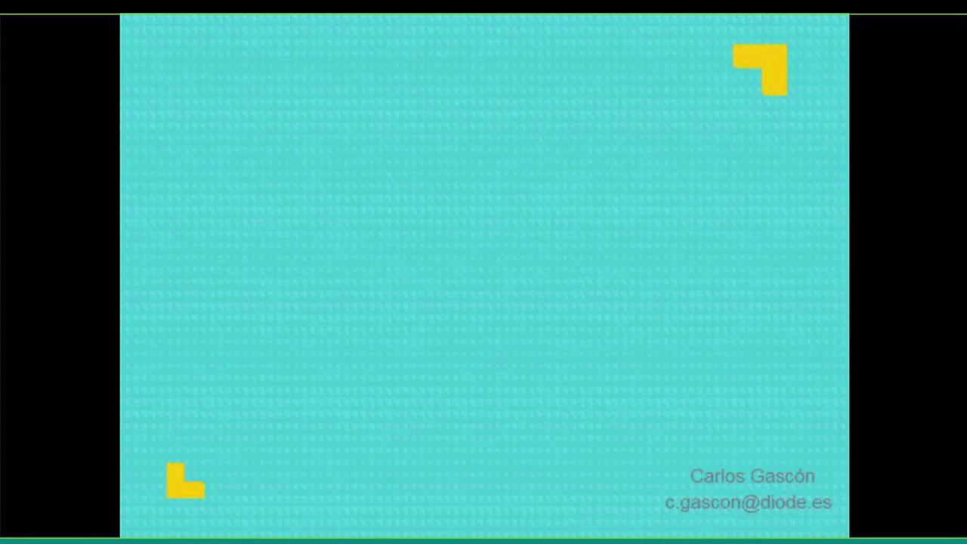
key("Right")
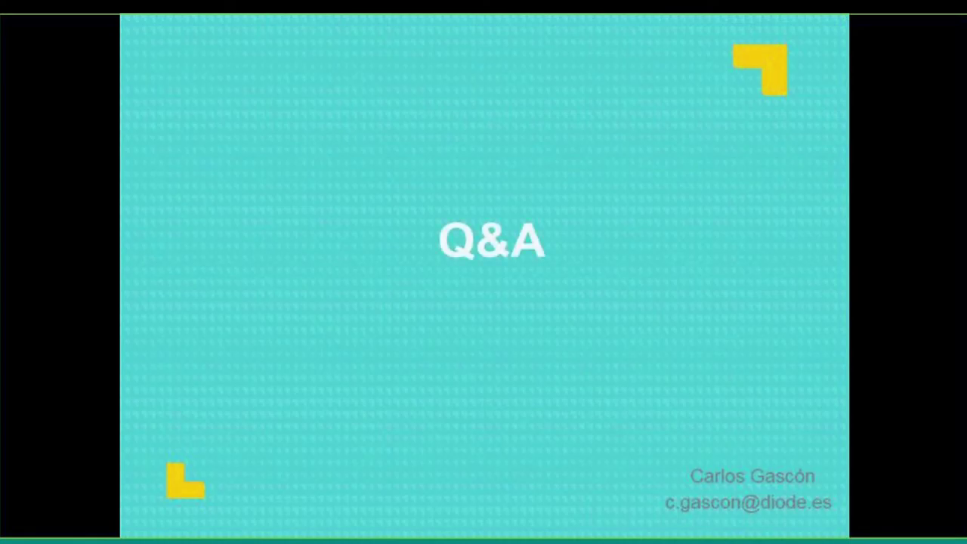
key("Right")
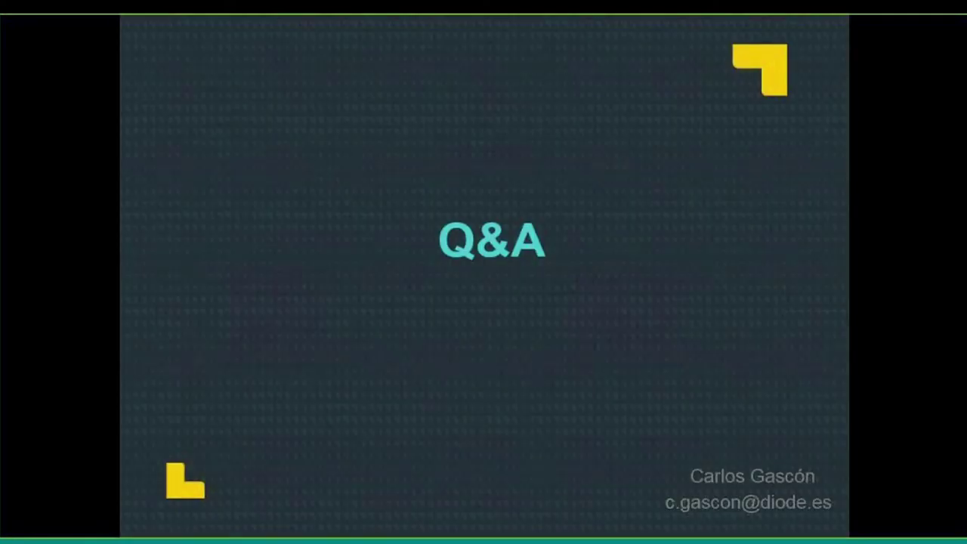